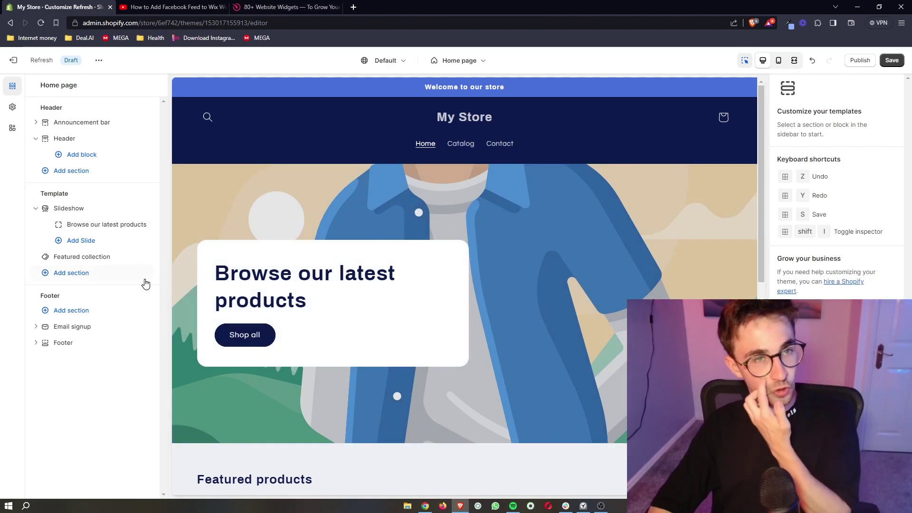
Step: Glance at the Add section list, then open the Featured collection section's settings
scroll(366, 285, down, 7)
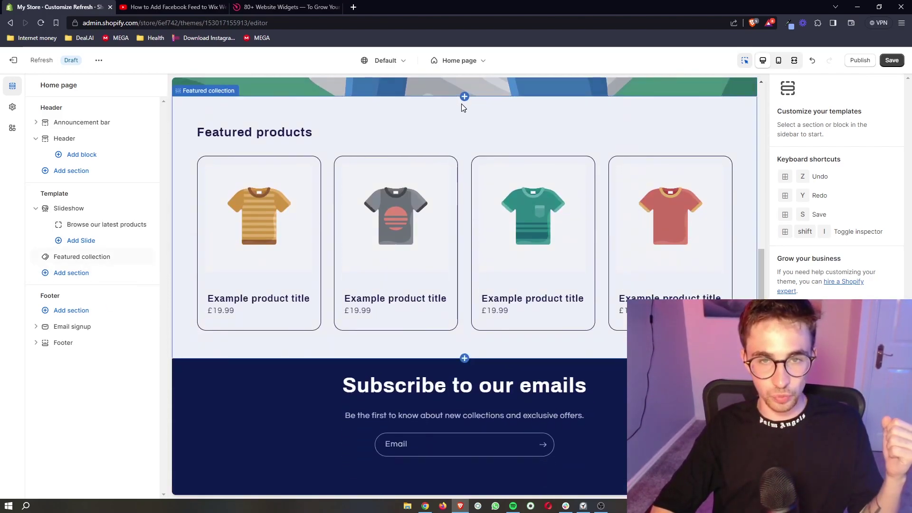
click(463, 97)
click(426, 167)
click(438, 143)
Step: Review the header and first slide settings, then go to the tutorial video's description
scroll(440, 141, up, 7)
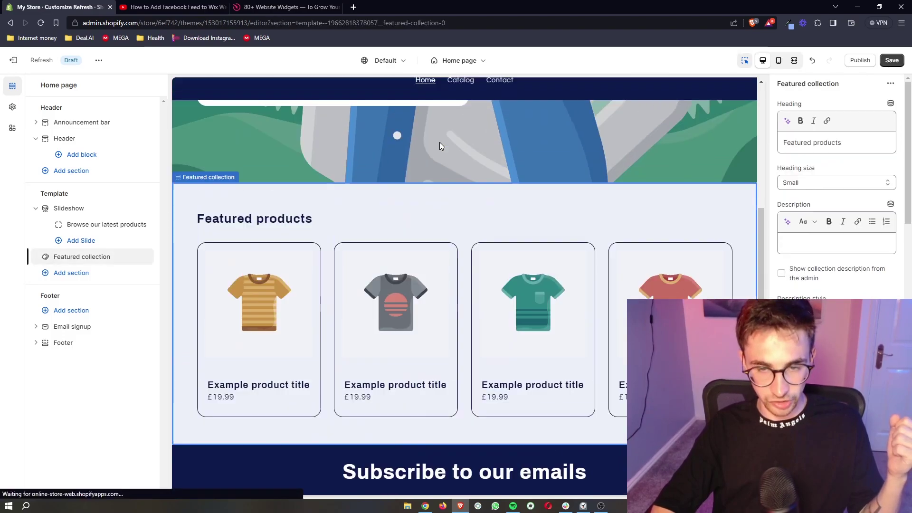
click(632, 102)
click(580, 170)
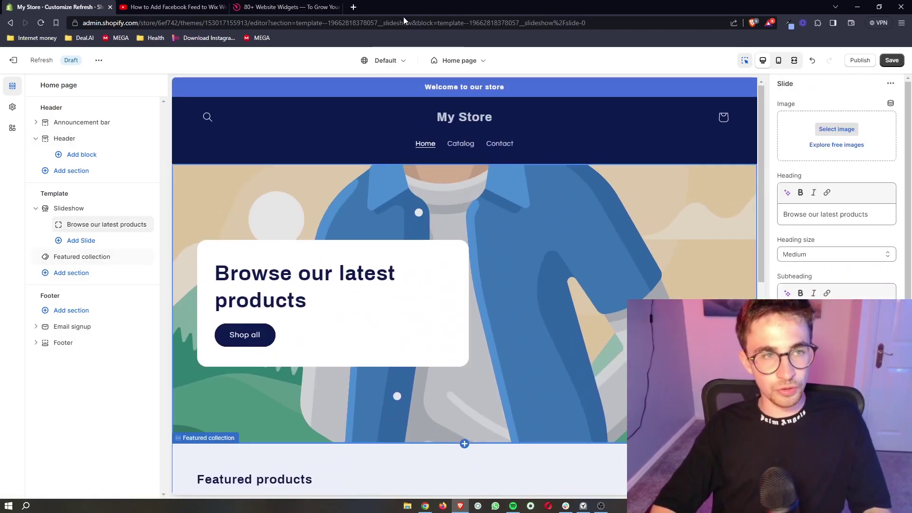
click(165, 6)
Step: Highlight the Elfsight sign-up link in the video description and the Elfsight homepage headline
ctrl+scroll(210, 329, up, 5)
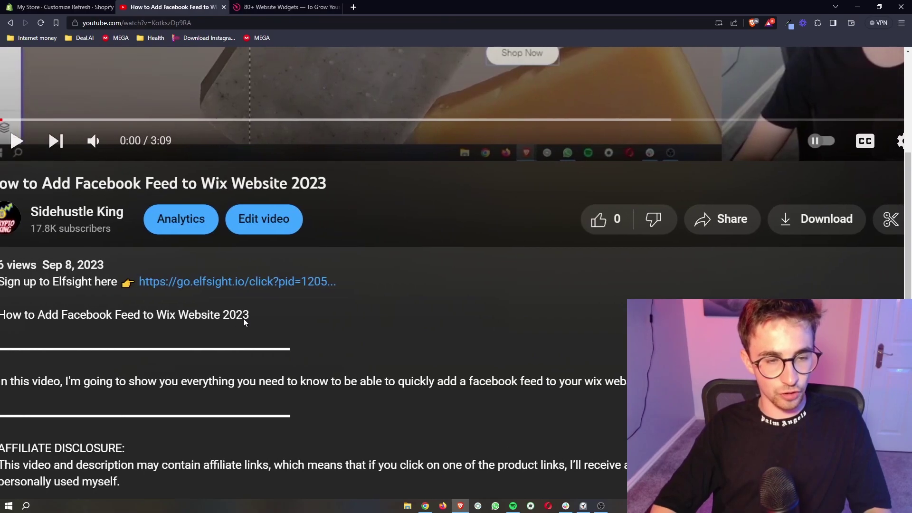
drag(352, 299, 152, 277)
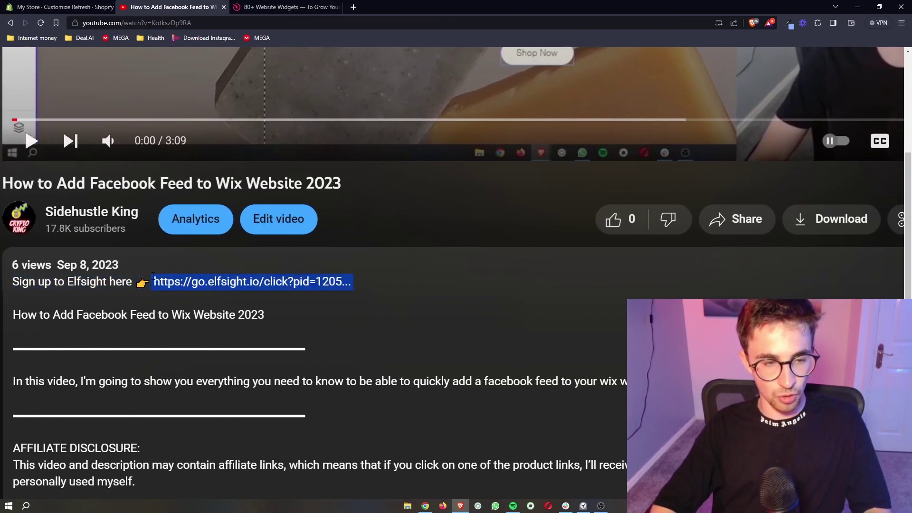
click(259, 318)
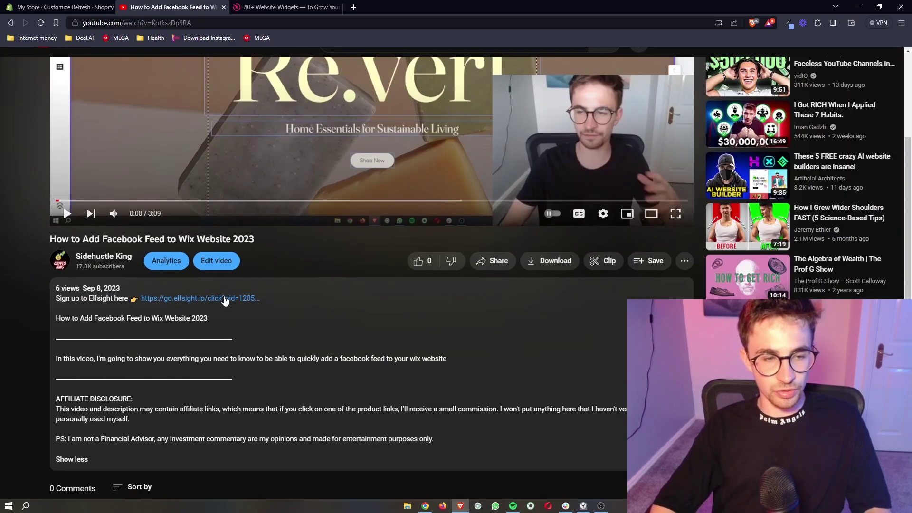
click(331, 7)
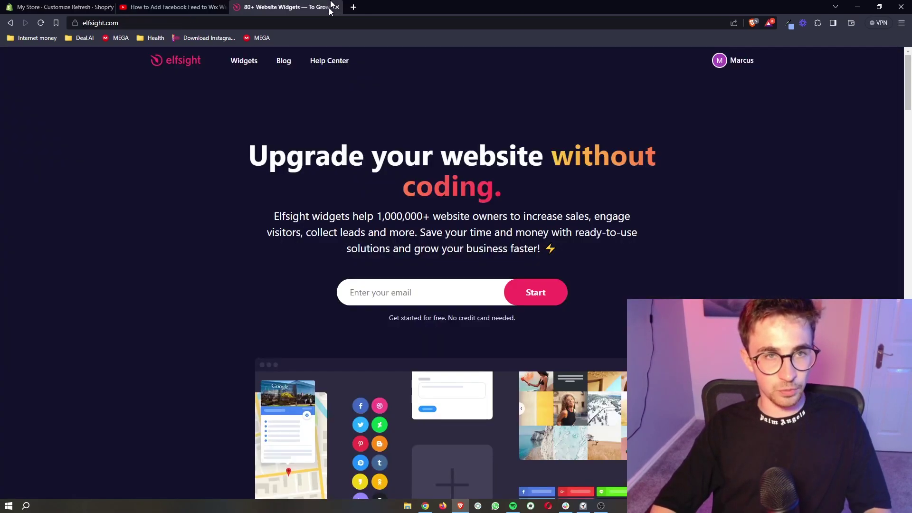
drag(238, 153, 586, 213)
click(644, 217)
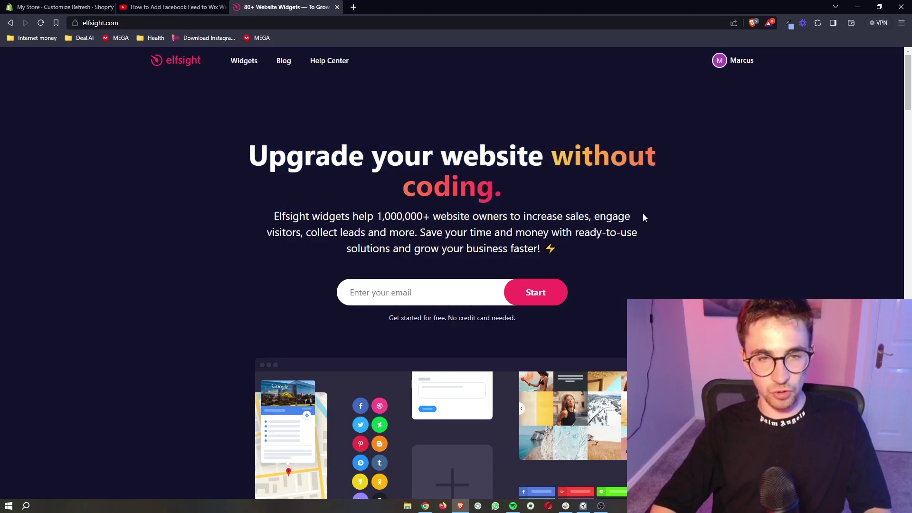
Step: Check the Shopify editor, then highlight Elfsight's free sign-up note and focus the email field
click(57, 7)
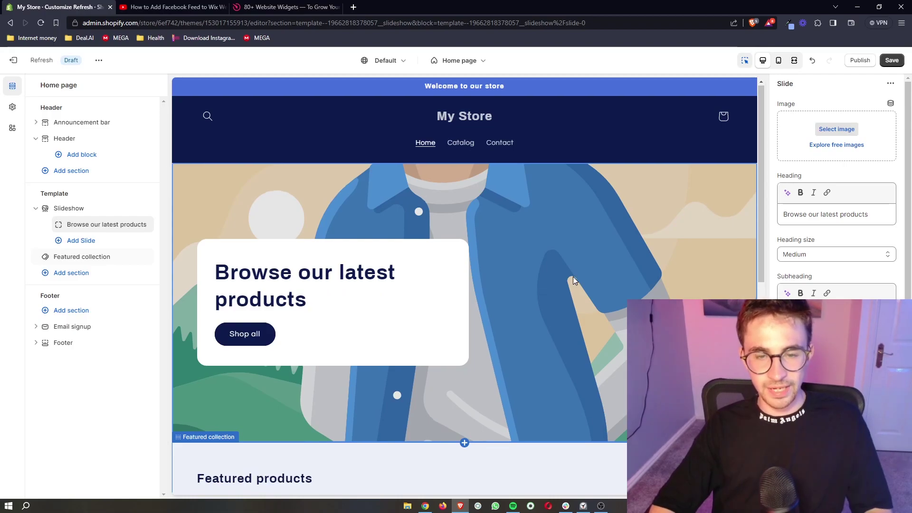
scroll(570, 261, down, 9)
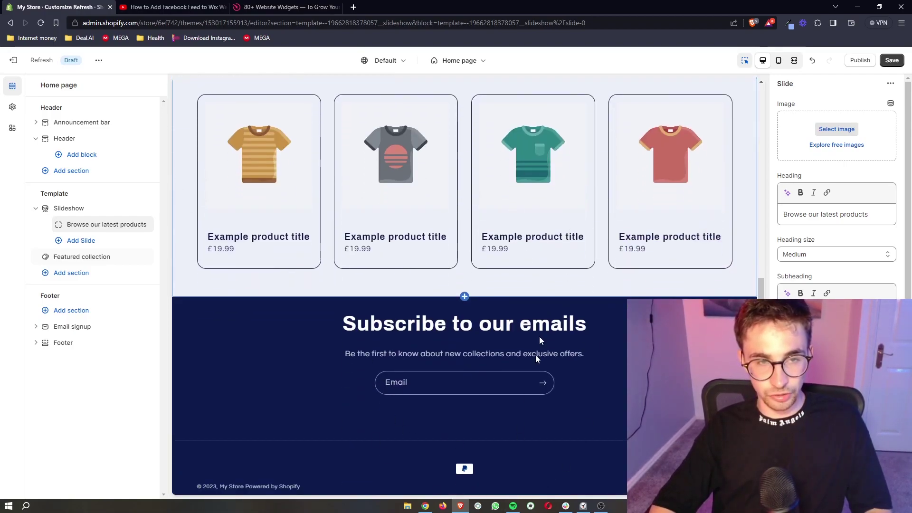
click(285, 7)
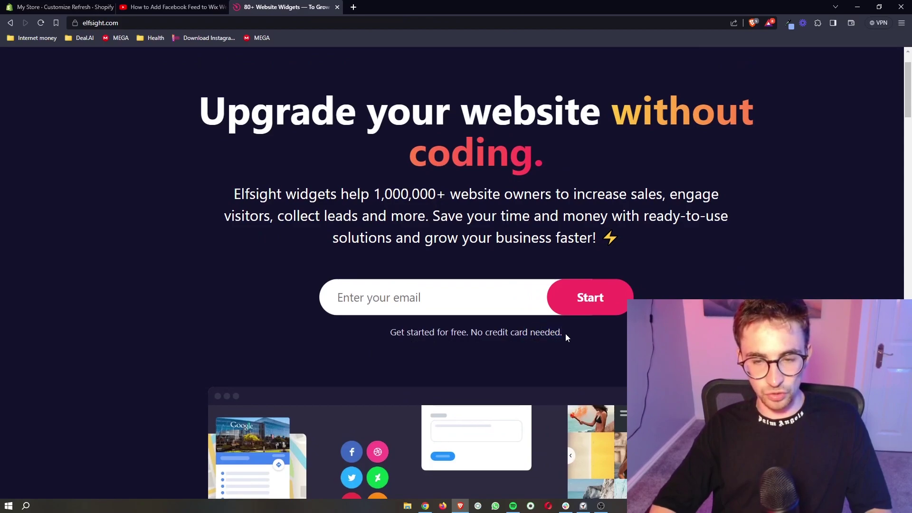
drag(566, 336, 363, 341)
click(367, 284)
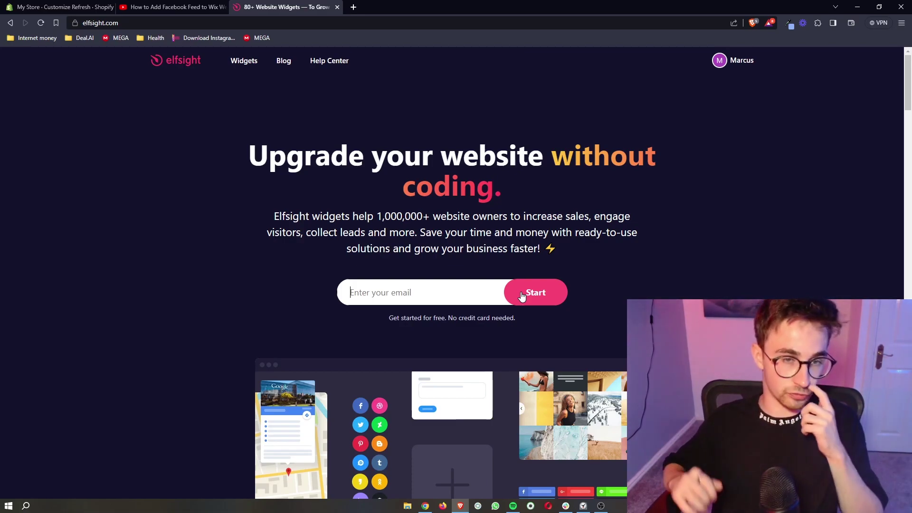
Step: Open Elfsight's widgets catalogue and browse through the available widgets
click(253, 65)
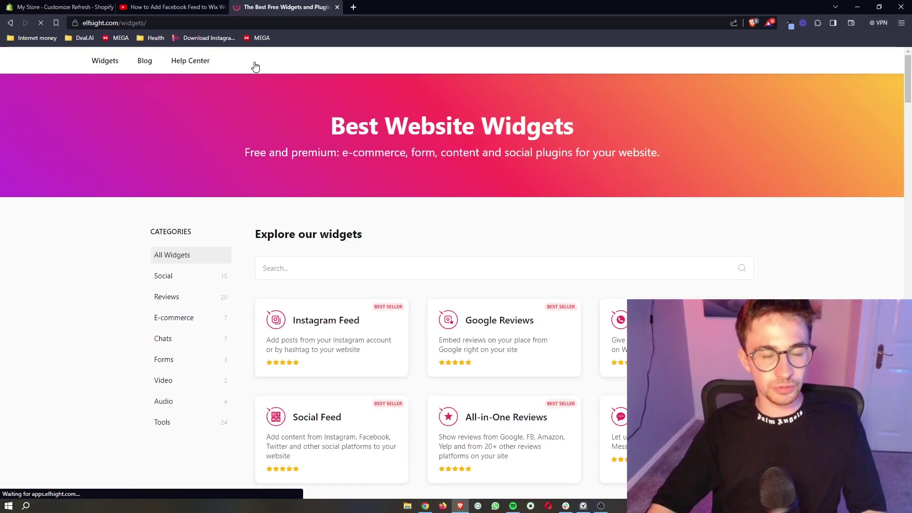
scroll(712, 213, down, 3)
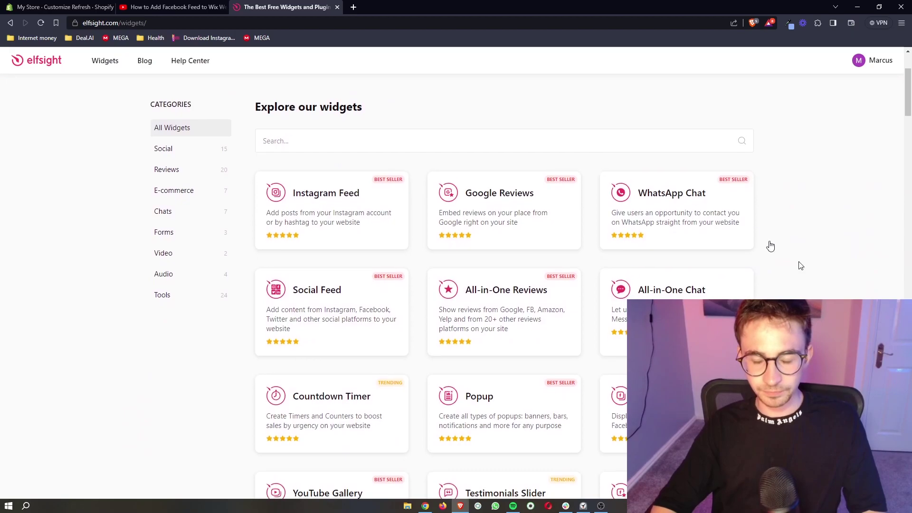
scroll(852, 295, up, 3)
drag(390, 121, 738, 150)
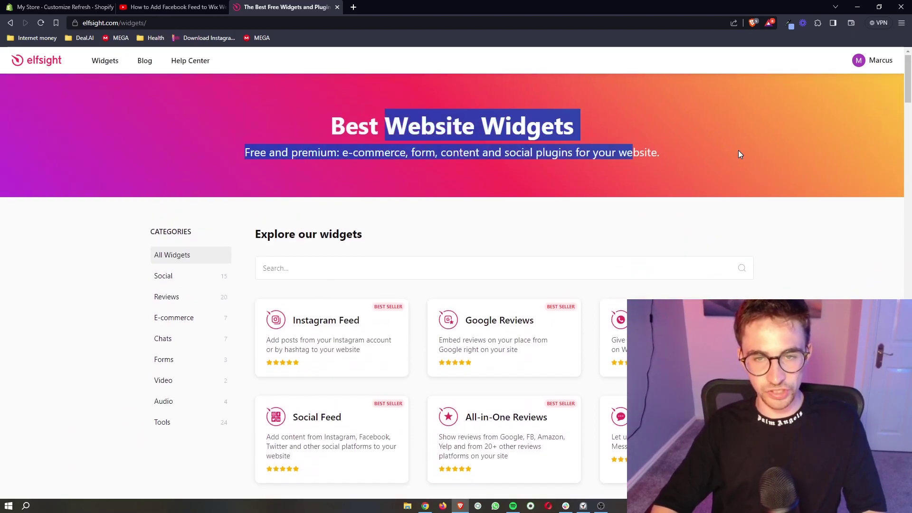
click(739, 150)
scroll(750, 296, down, 15)
scroll(750, 296, down, 10)
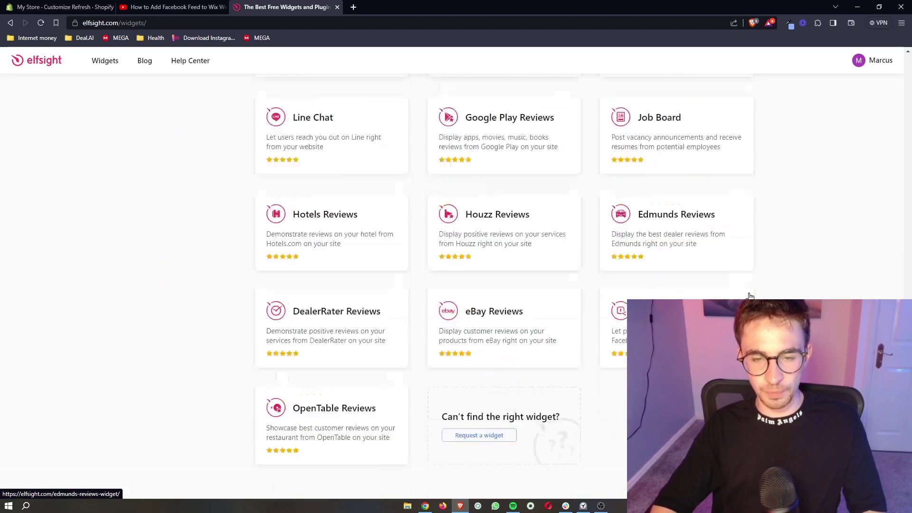
scroll(750, 296, up, 20)
scroll(750, 296, up, 15)
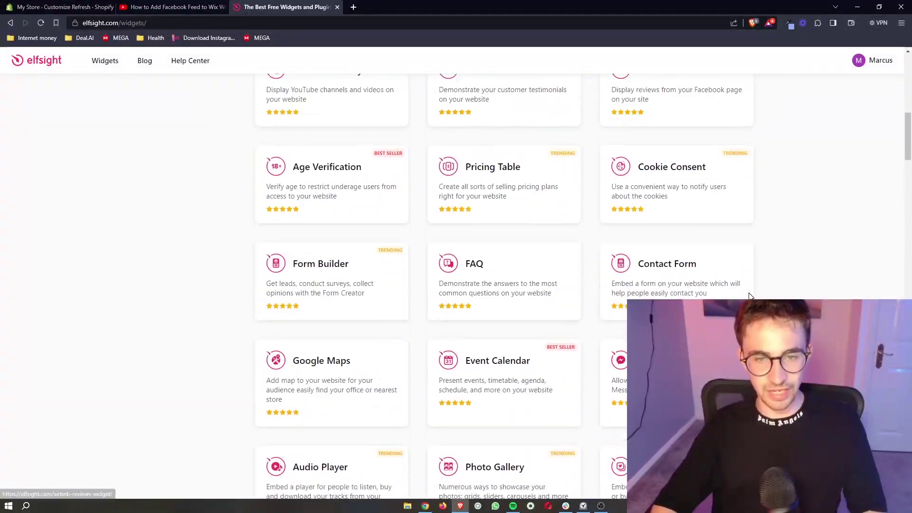
scroll(750, 296, down, 3)
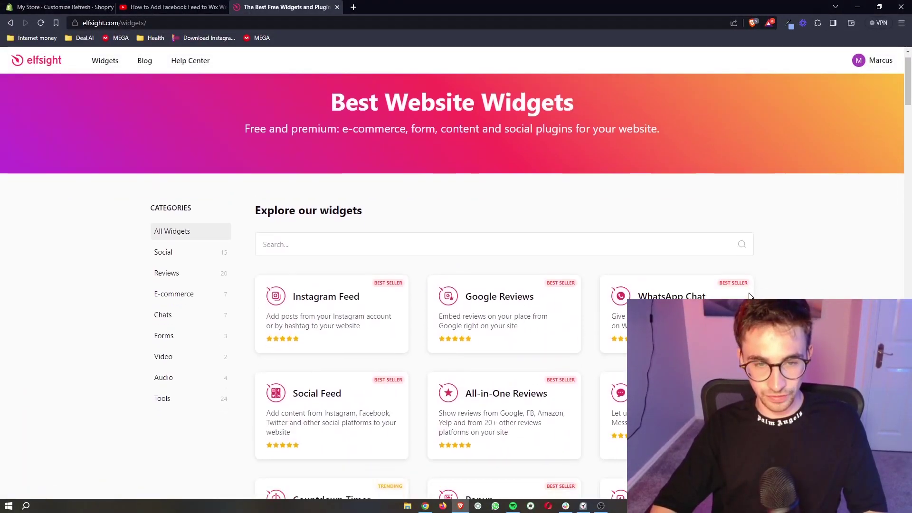
scroll(630, 251, up, 3)
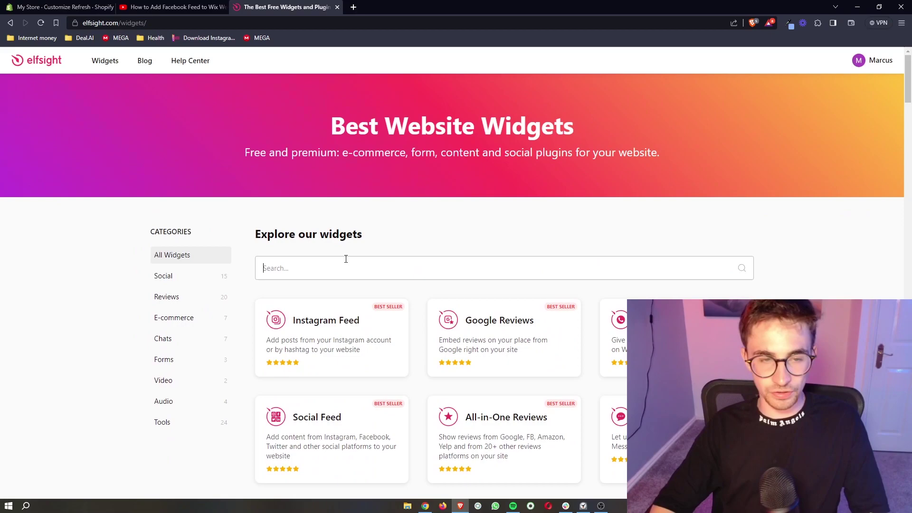
scroll(418, 228, down, 1)
Step: Search the widget catalogue for 'Event'
click(395, 227)
text(Event)
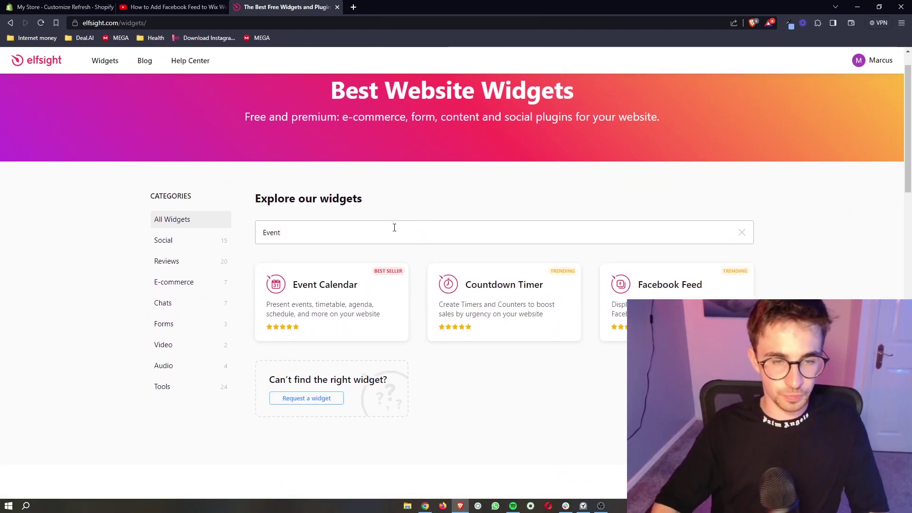
scroll(394, 227, down, 1)
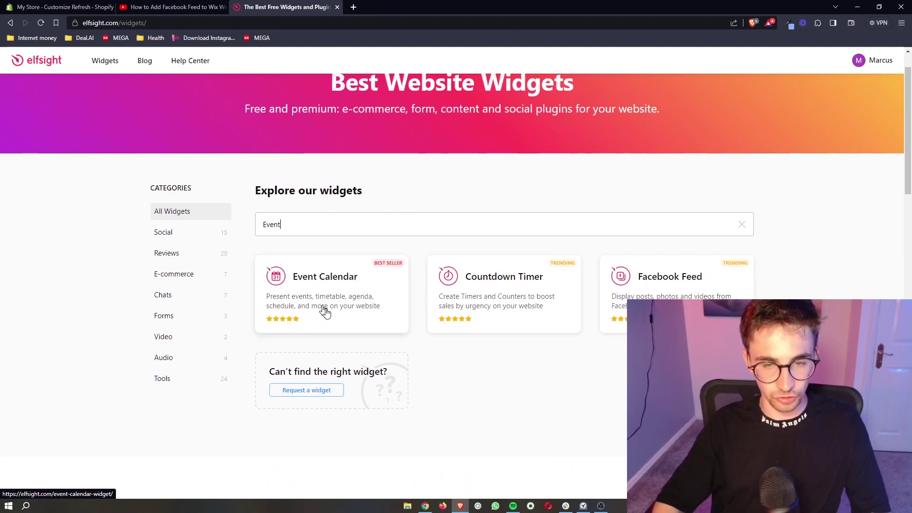
Step: Open Event Calendar and preview the Dance Studio Schedule, Upcoming Events, Webinars and Classes templates
click(363, 283)
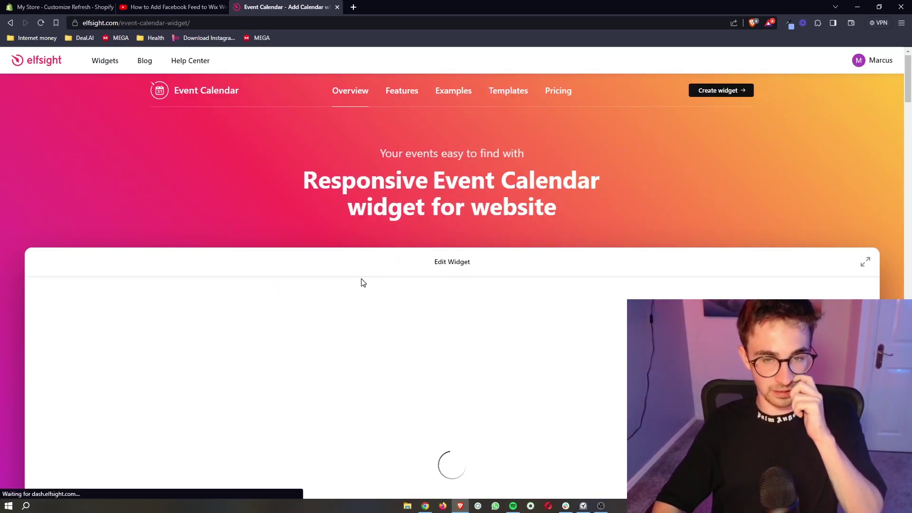
scroll(412, 155, down, 3)
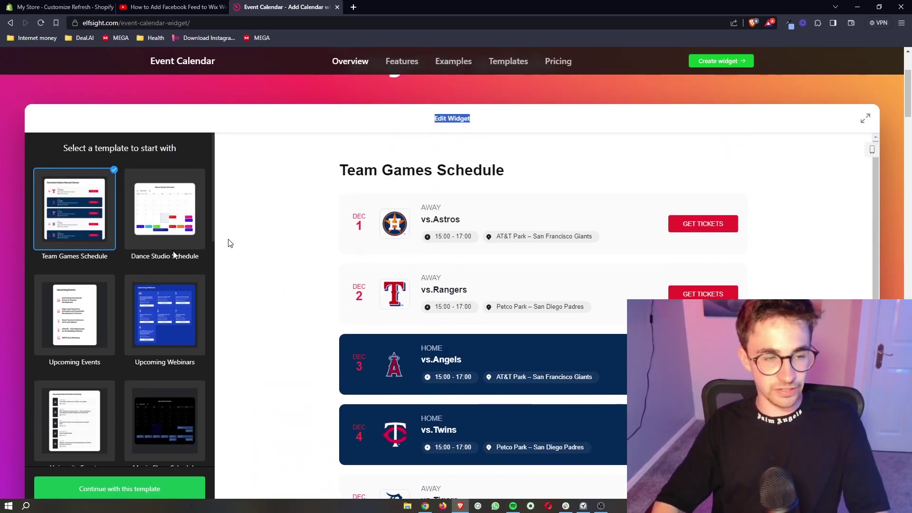
click(178, 224)
click(66, 302)
scroll(65, 298, down, 2)
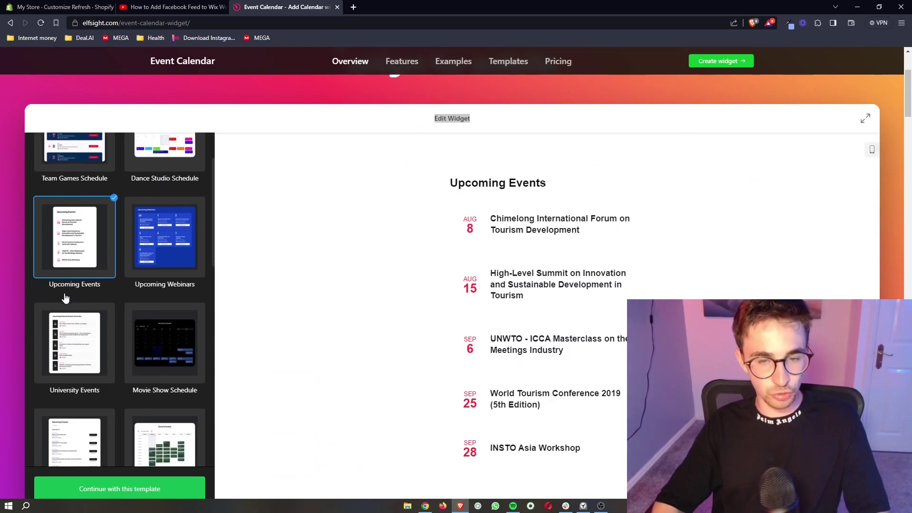
click(138, 256)
scroll(143, 262, down, 4)
click(74, 252)
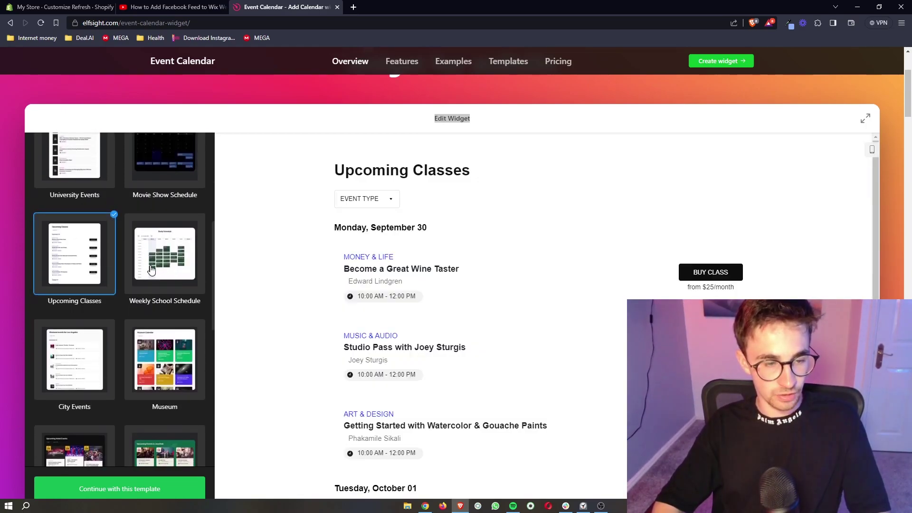
scroll(151, 270, down, 10)
Step: Preview Festival Lineup and University Events List, then select the Upcoming Events Sidebar Widget template
click(55, 291)
scroll(55, 292, down, 3)
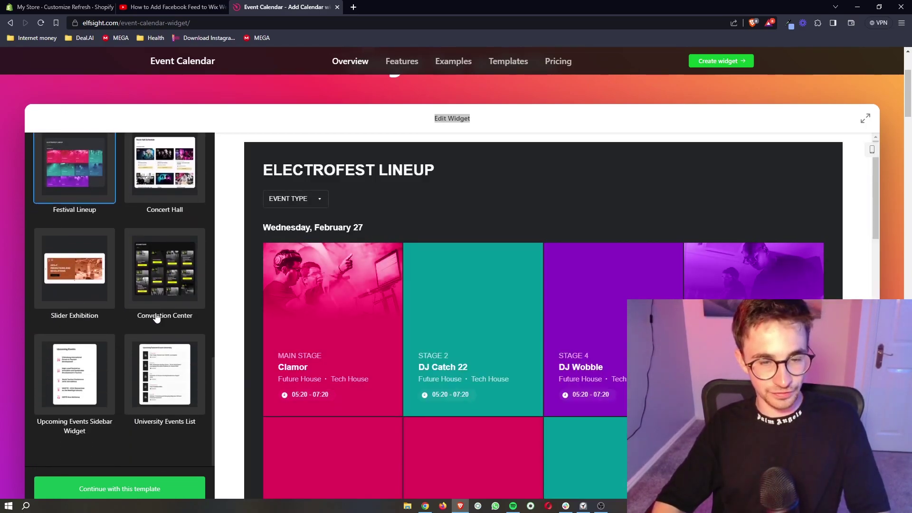
scroll(157, 318, down, 2)
click(166, 285)
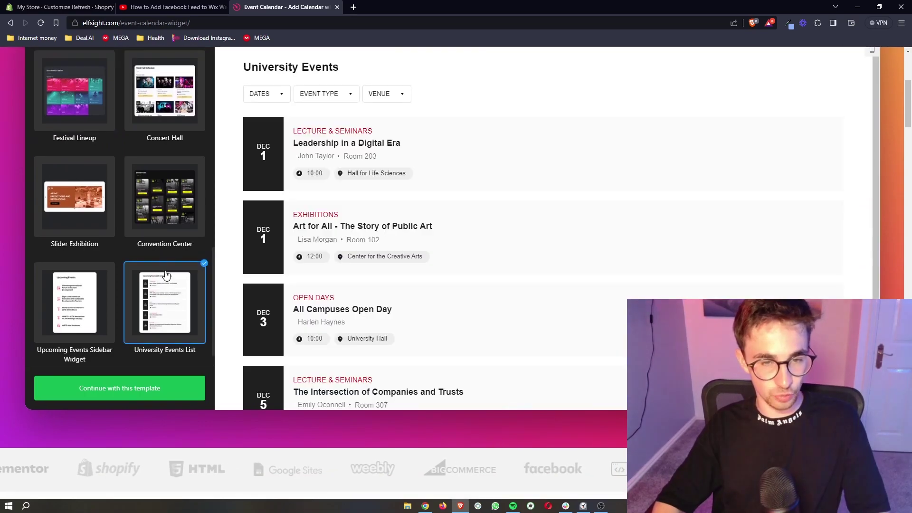
click(101, 269)
scroll(138, 262, up, 2)
scroll(316, 261, up, 2)
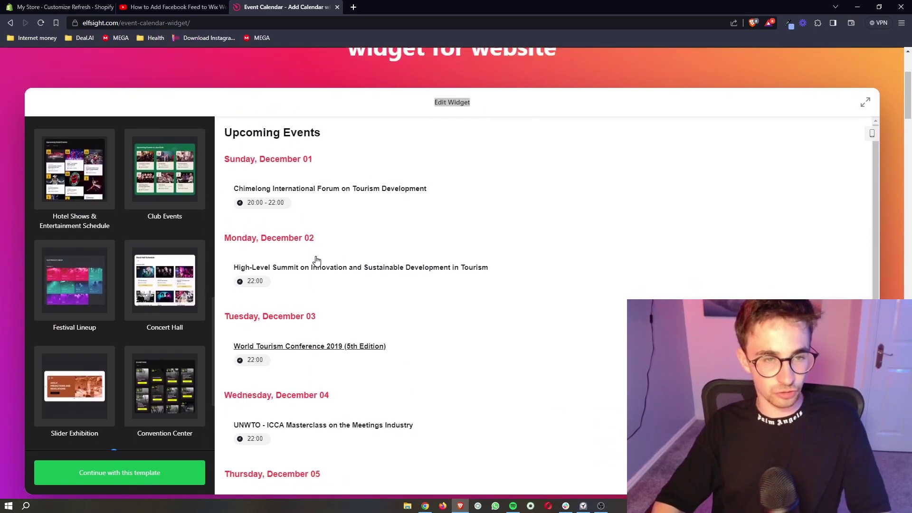
scroll(316, 261, down, 2)
scroll(90, 265, down, 5)
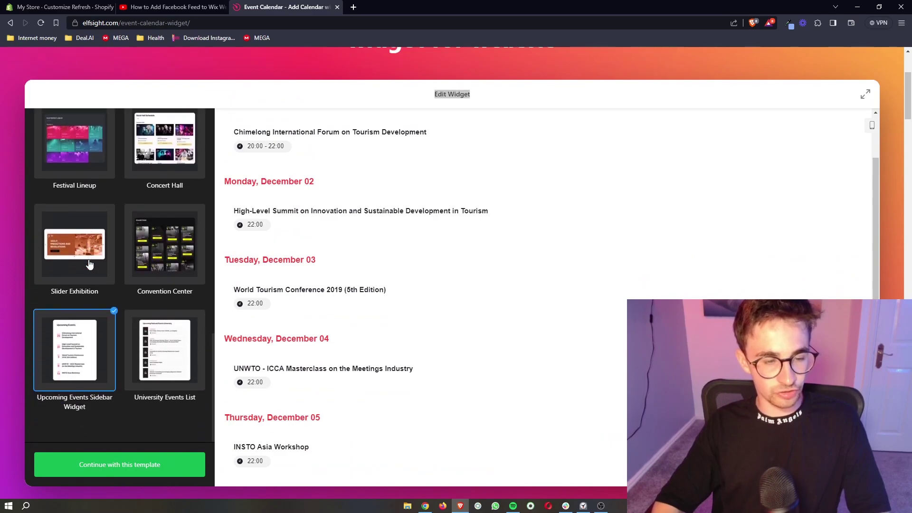
scroll(133, 447, up, 3)
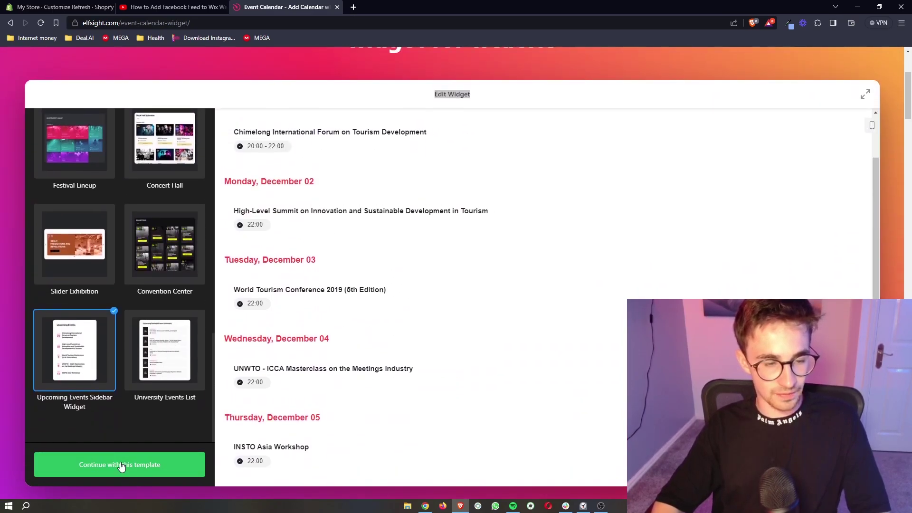
Step: Continue with the chosen template and rename the first event to 'Subscribe'
click(131, 468)
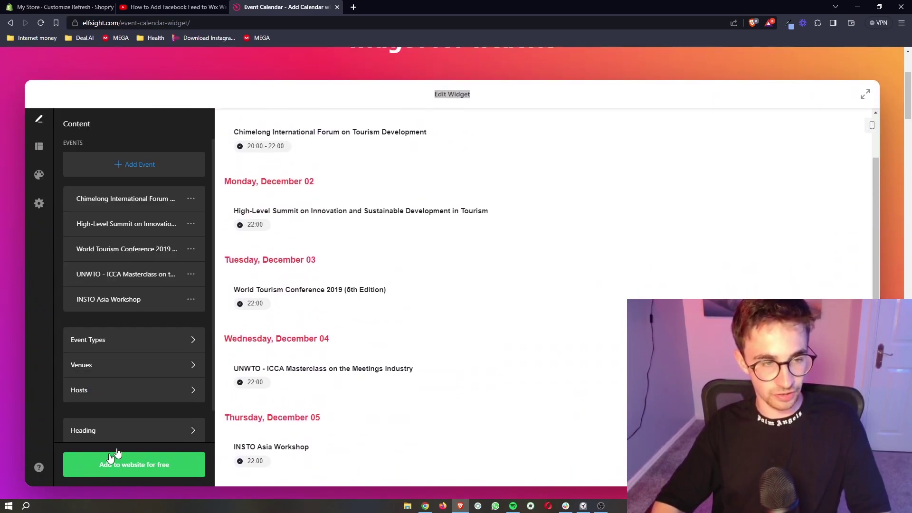
scroll(272, 200, up, 2)
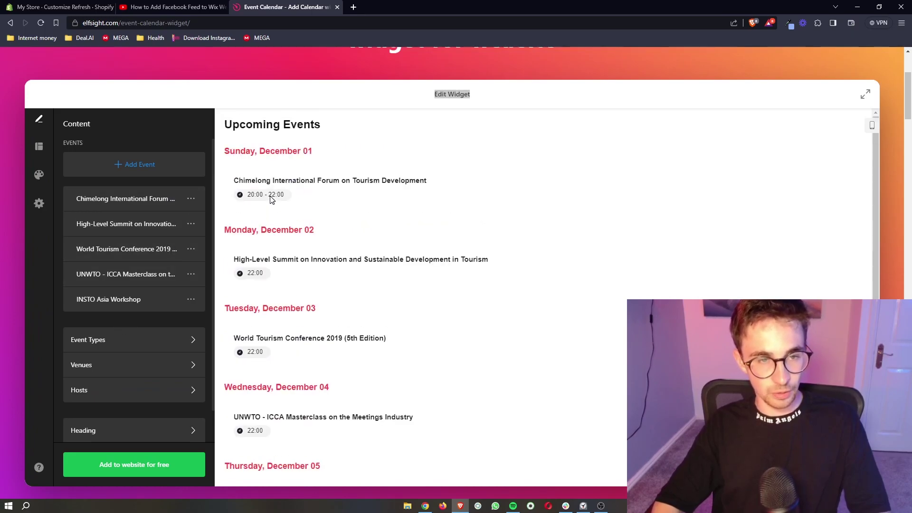
click(167, 199)
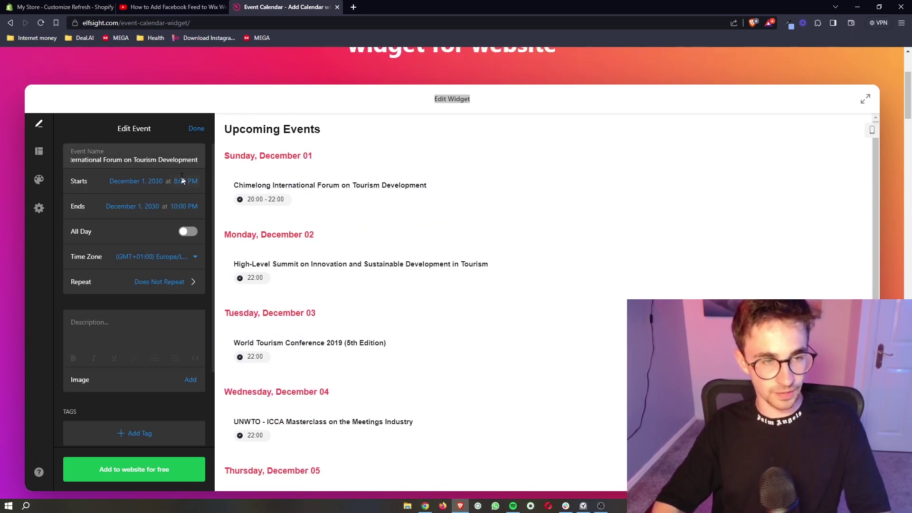
drag(200, 159, 72, 159)
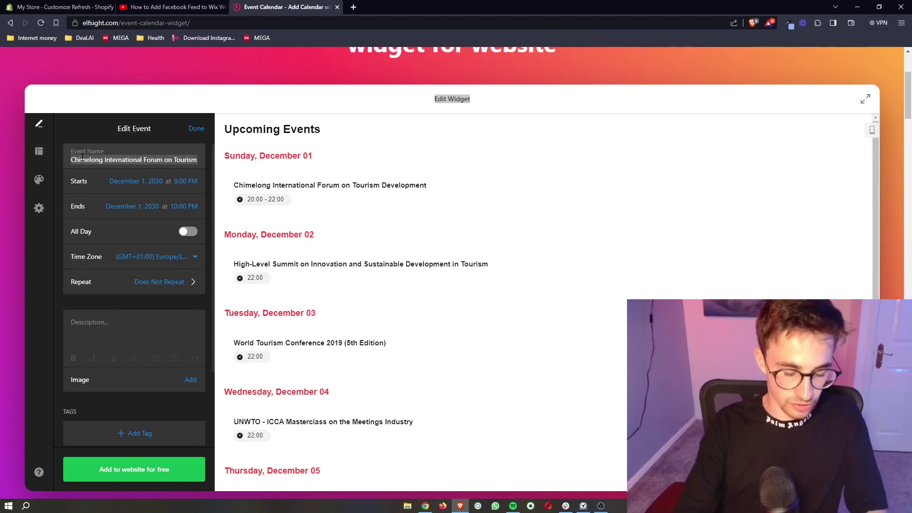
key(Caps_Lock)
text(Subscrine)
key(BackSpace)
key(BackSpace)
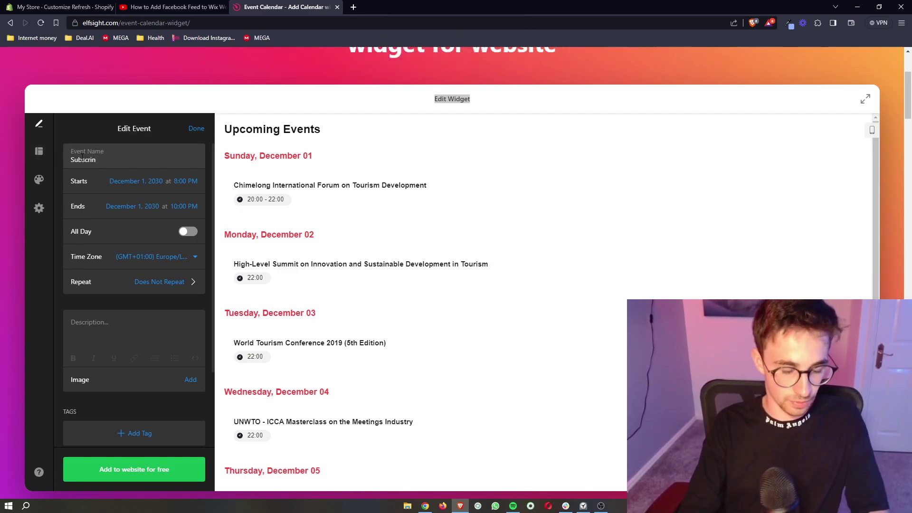
text(be)
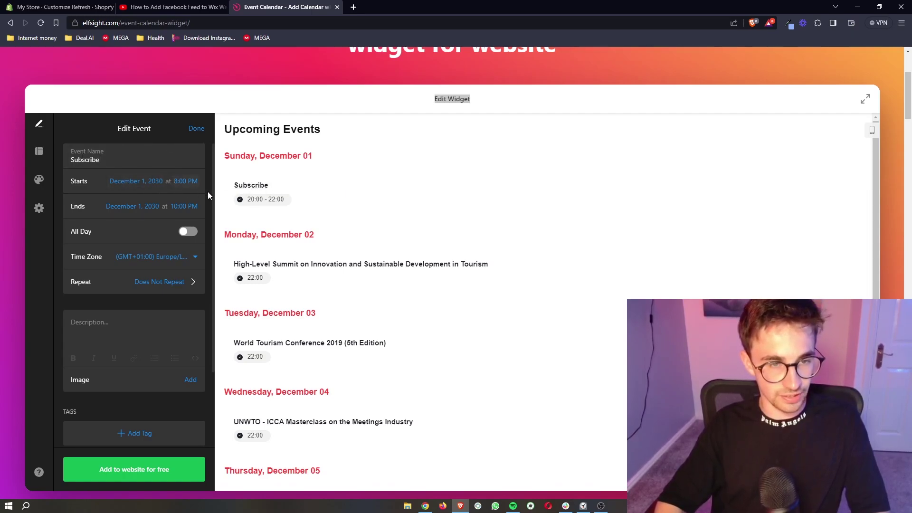
Step: Keep the event's 20:00–22:00 time and set its event colour to orange
click(187, 232)
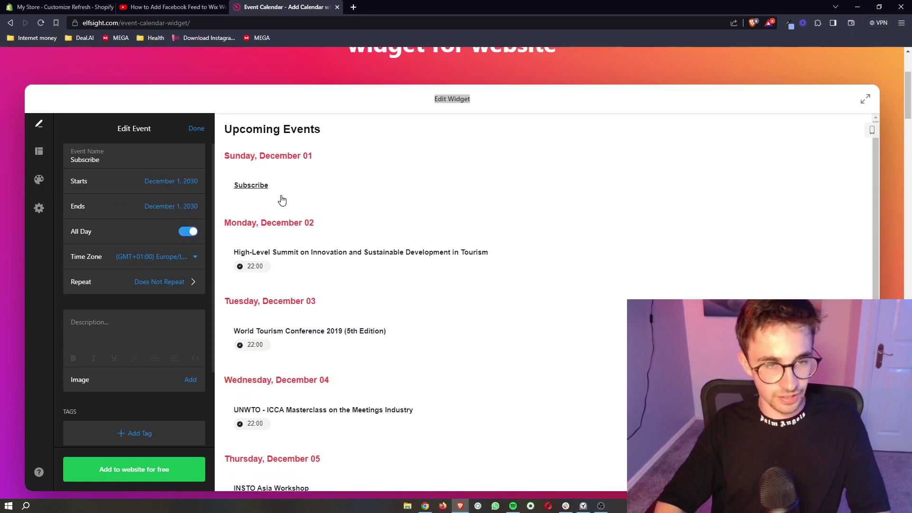
click(190, 233)
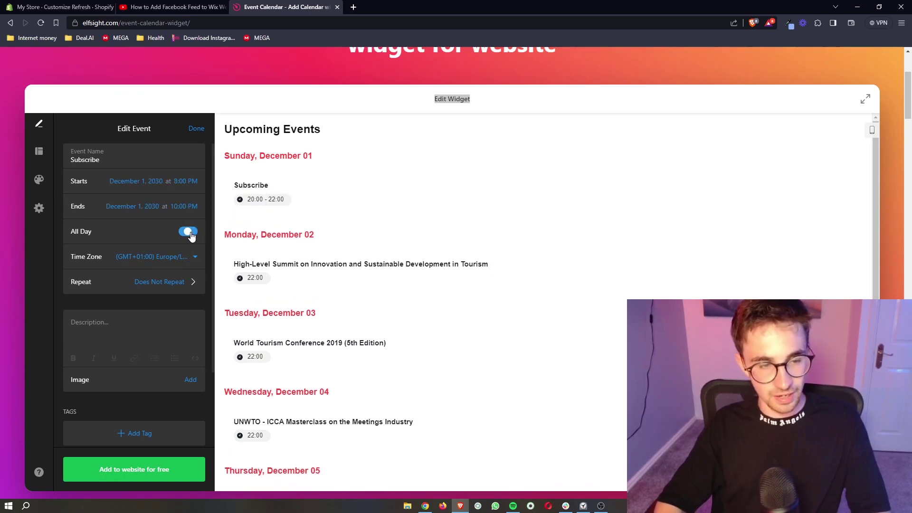
scroll(136, 376, down, 2)
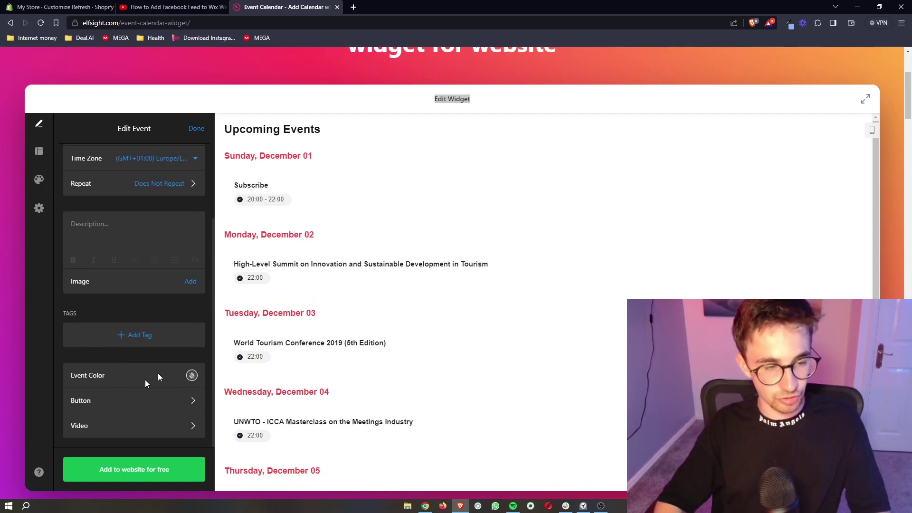
click(192, 376)
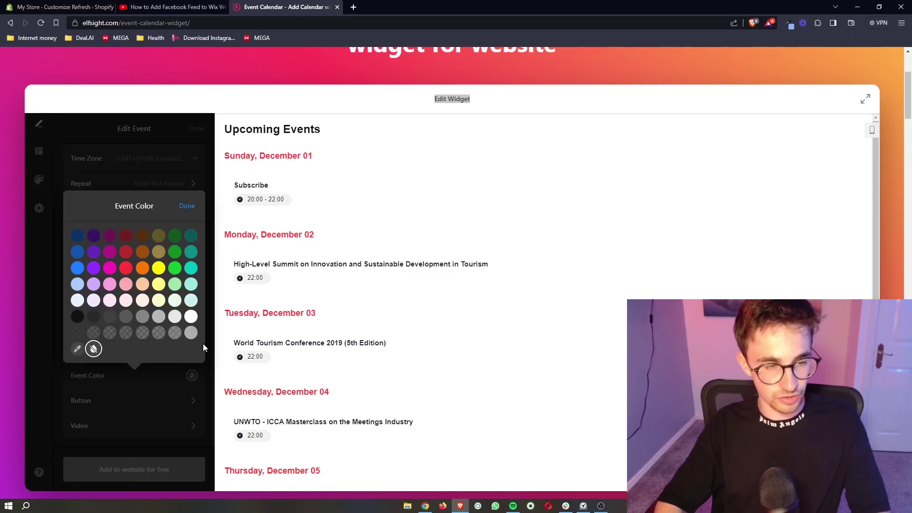
click(142, 269)
click(168, 190)
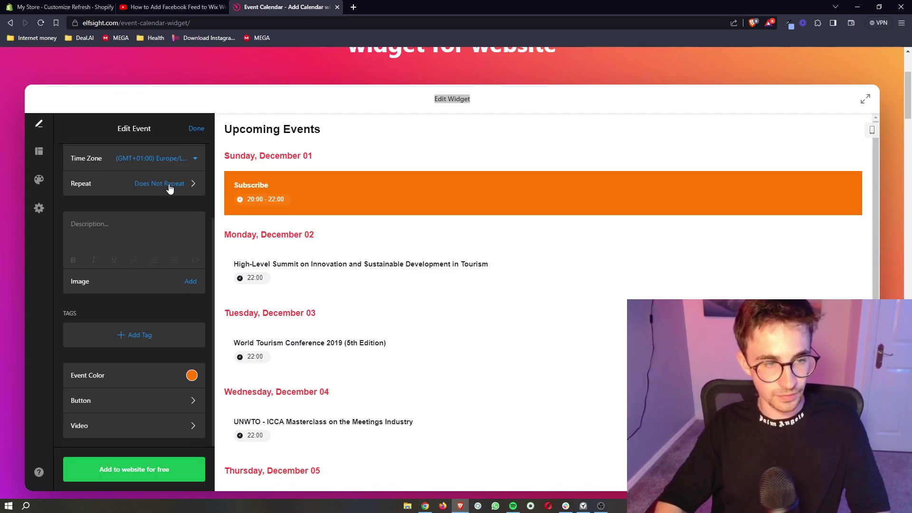
scroll(172, 219, up, 2)
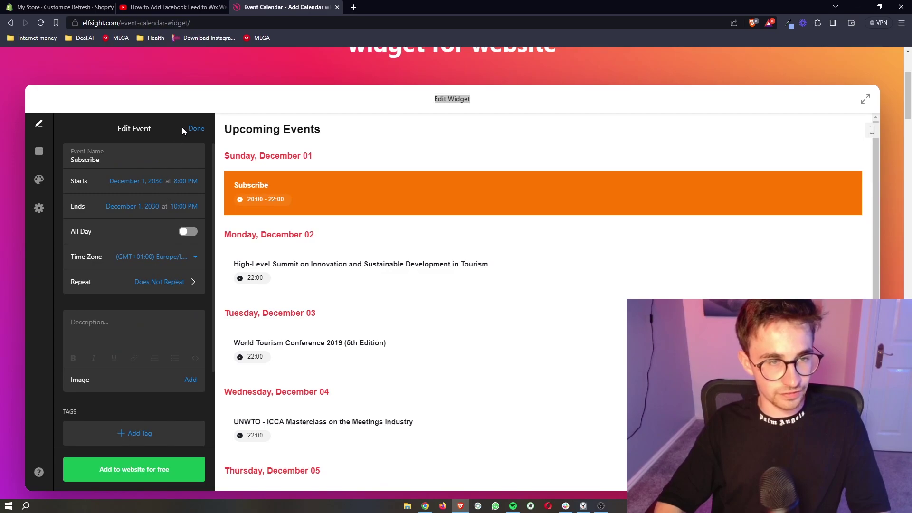
click(194, 129)
scroll(110, 320, down, 2)
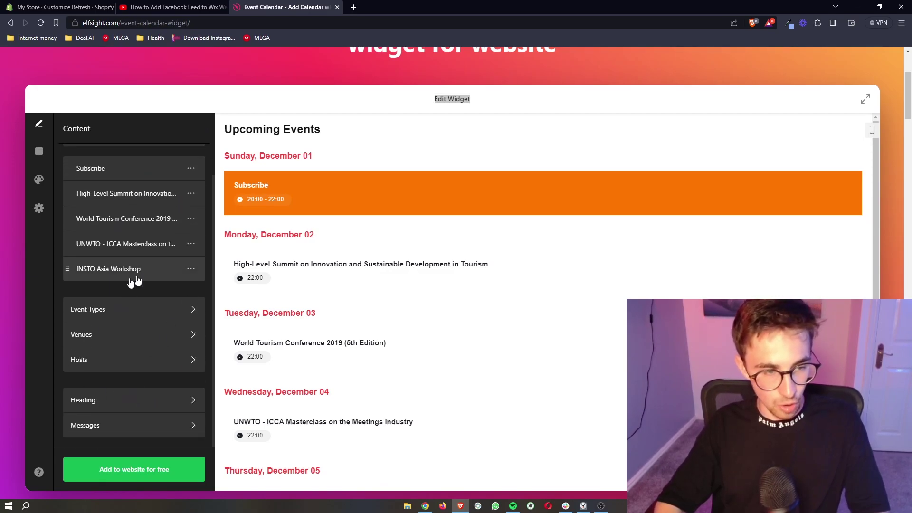
scroll(94, 319, down, 1)
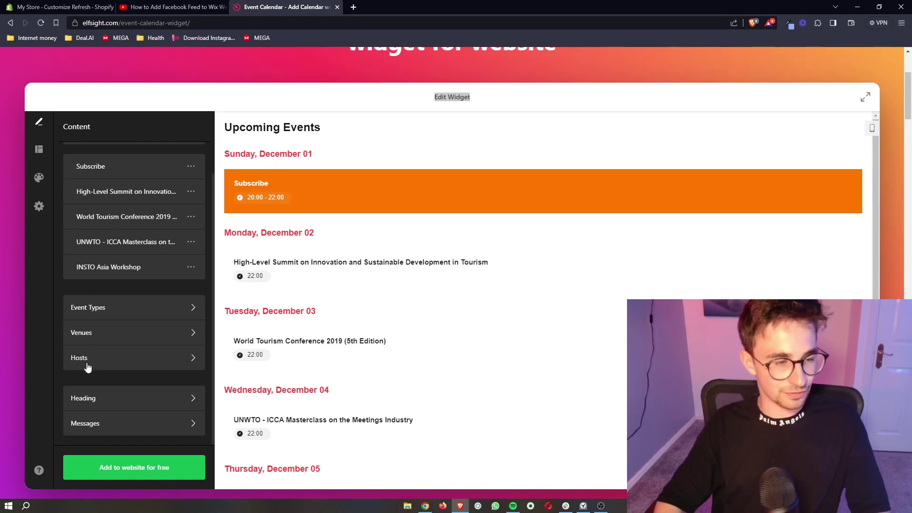
scroll(92, 362, up, 3)
scroll(332, 267, up, 4)
scroll(361, 252, down, 1)
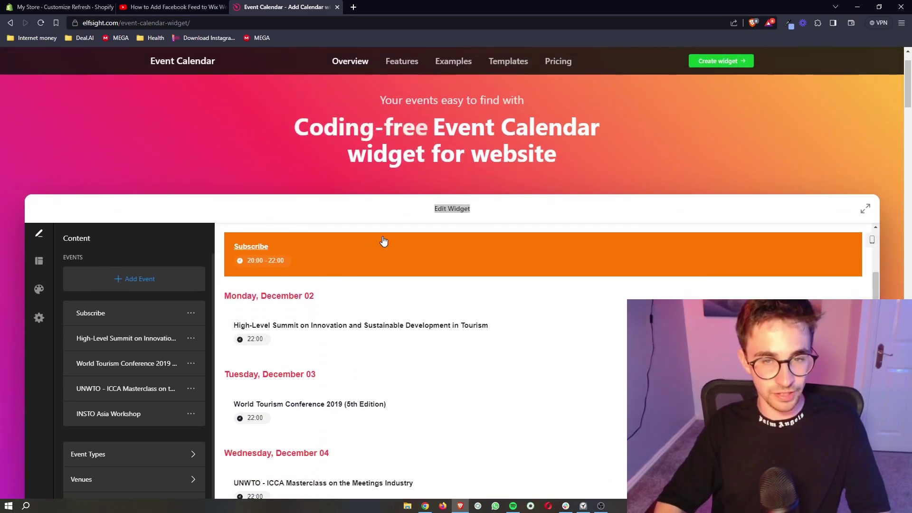
scroll(347, 188, down, 1)
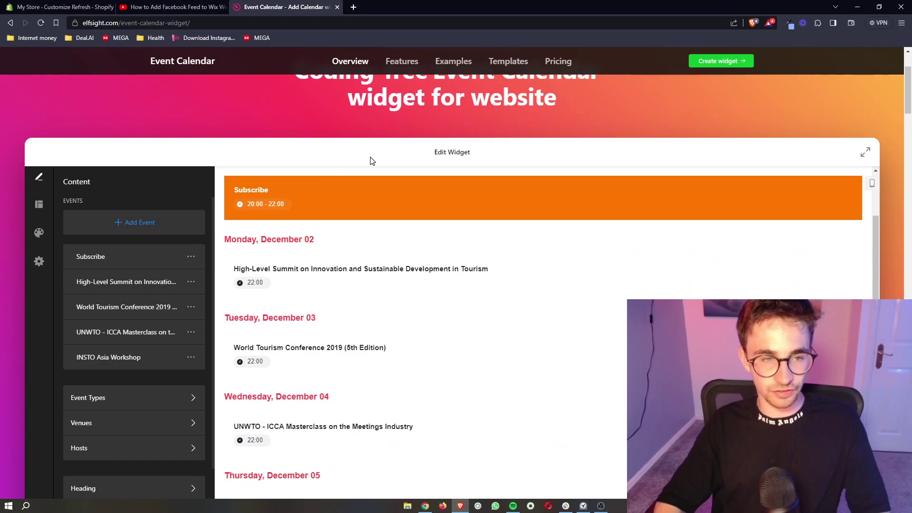
scroll(439, 190, down, 1)
scroll(312, 205, up, 5)
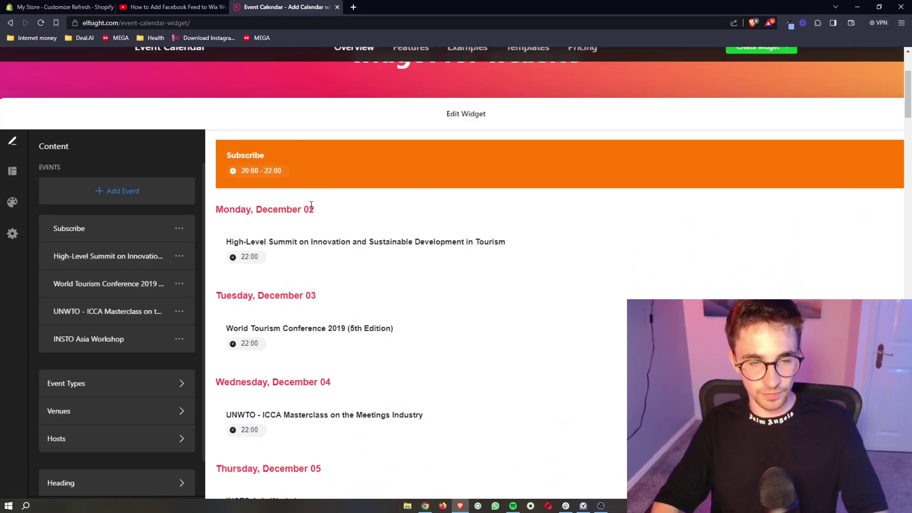
scroll(311, 205, down, 3)
scroll(310, 207, down, 5)
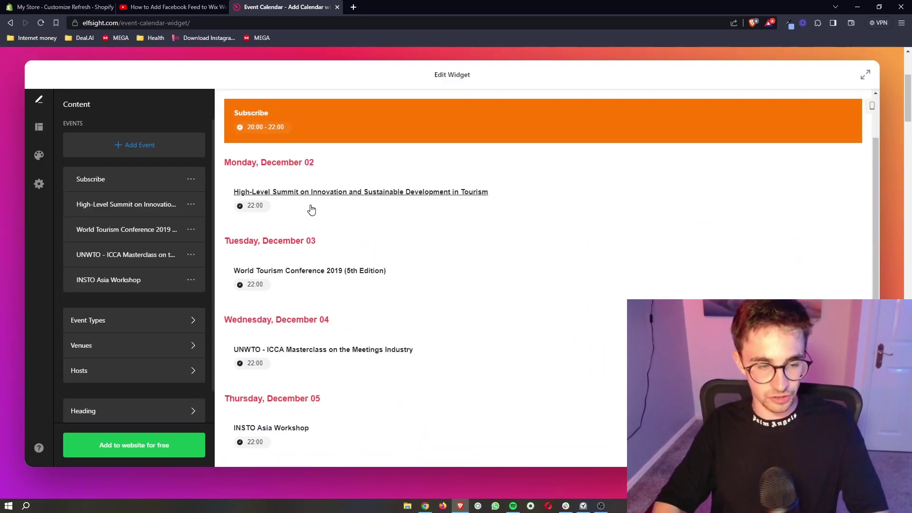
Step: Save and publish the Event Calendar widget to reach the 'Pick a plan' install page
click(150, 449)
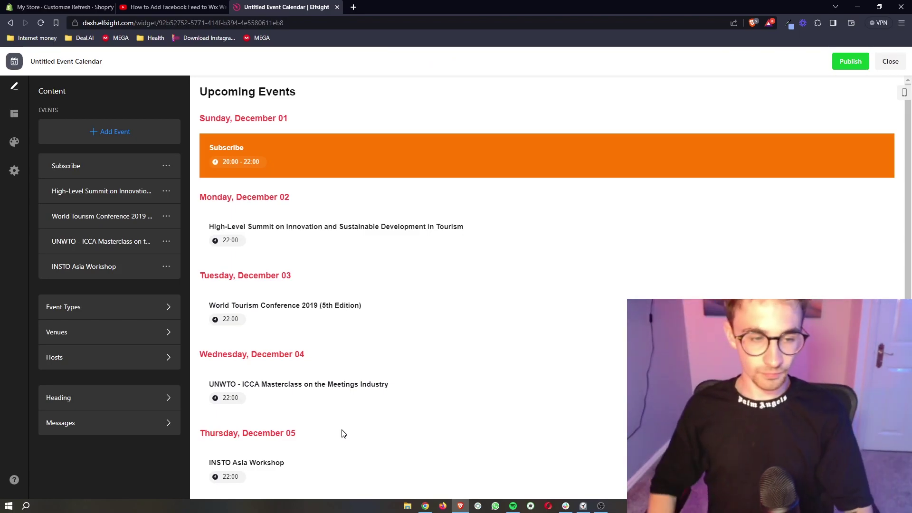
scroll(520, 415, down, 1)
scroll(520, 415, up, 1)
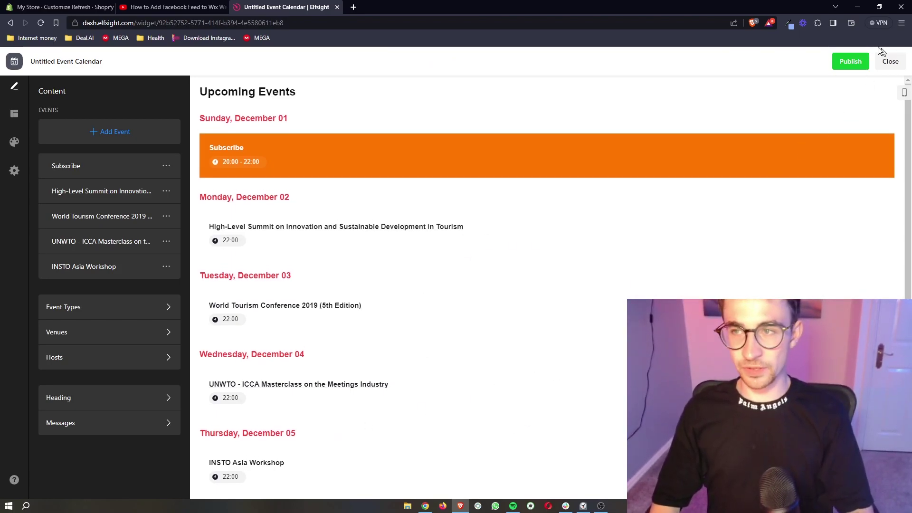
click(845, 65)
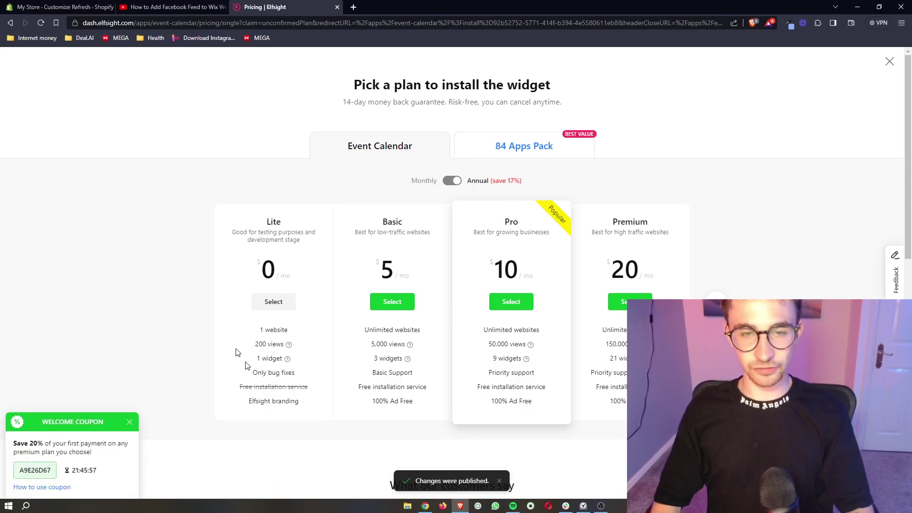
Step: Zoom the pricing page to compare plans, checking the Premium and Pro (50,000 views) limits
key(ctrl+plus)
key(ctrl+plus)
key(ctrl+plus)
key(ctrl+plus)
key(ctrl+plus)
key(ctrl+plus)
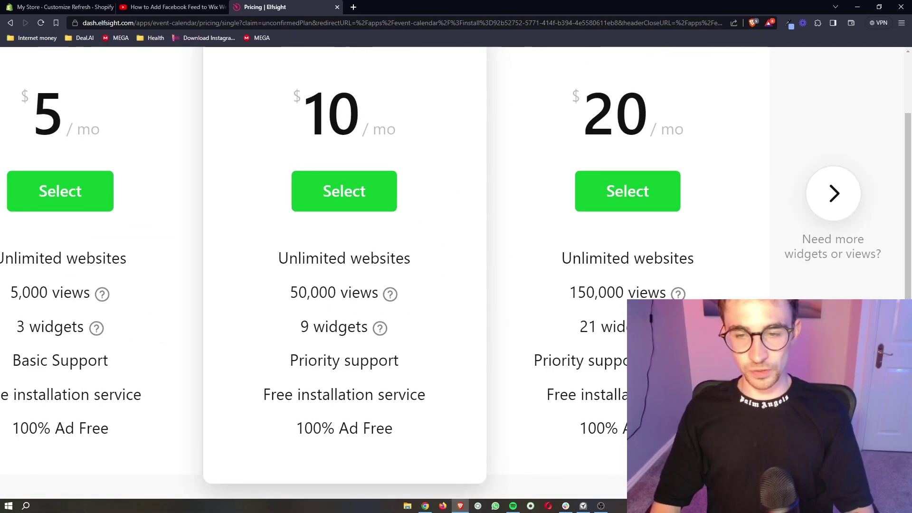
drag(567, 291, 649, 286)
key(ctrl+0)
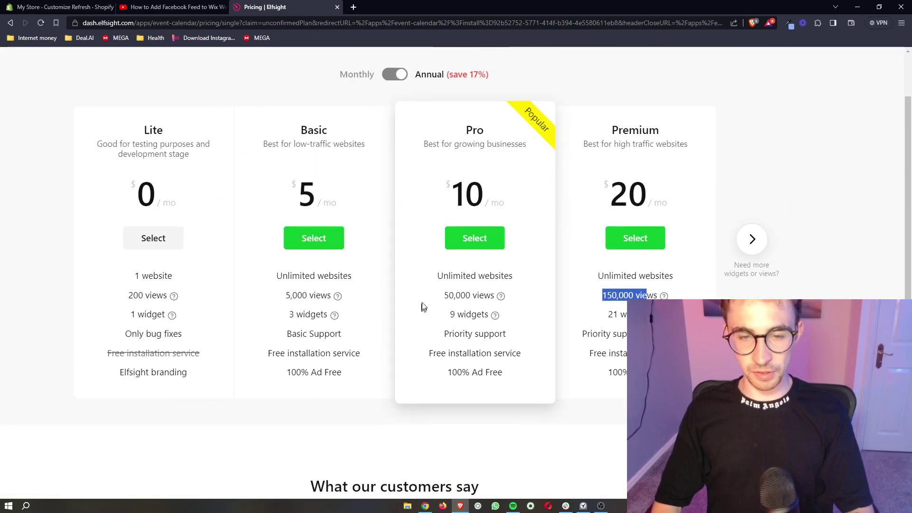
drag(442, 300, 497, 301)
key(ctrl+plus)
key(ctrl+plus)
key(ctrl+minus)
key(ctrl+minus)
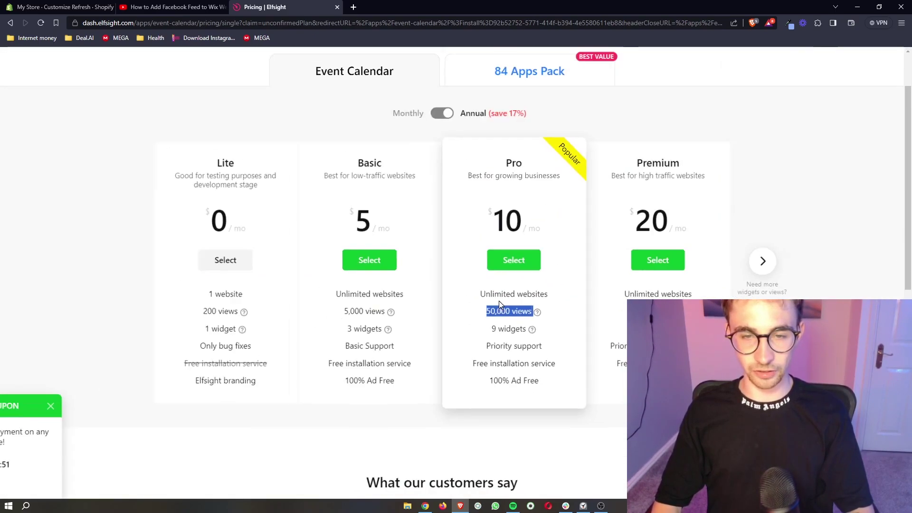
click(311, 330)
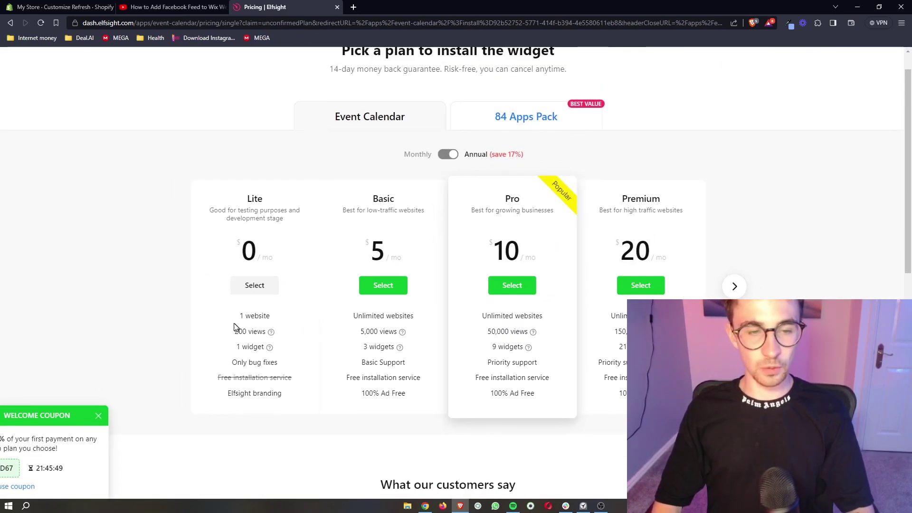
key(ctrl+plus)
key(ctrl+plus)
key(ctrl+plus)
key(ctrl+plus)
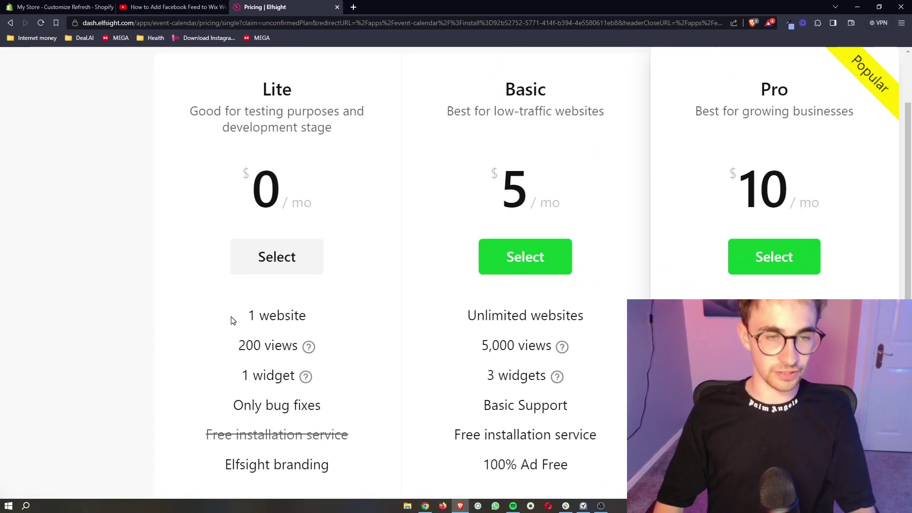
scroll(218, 117, down, 1)
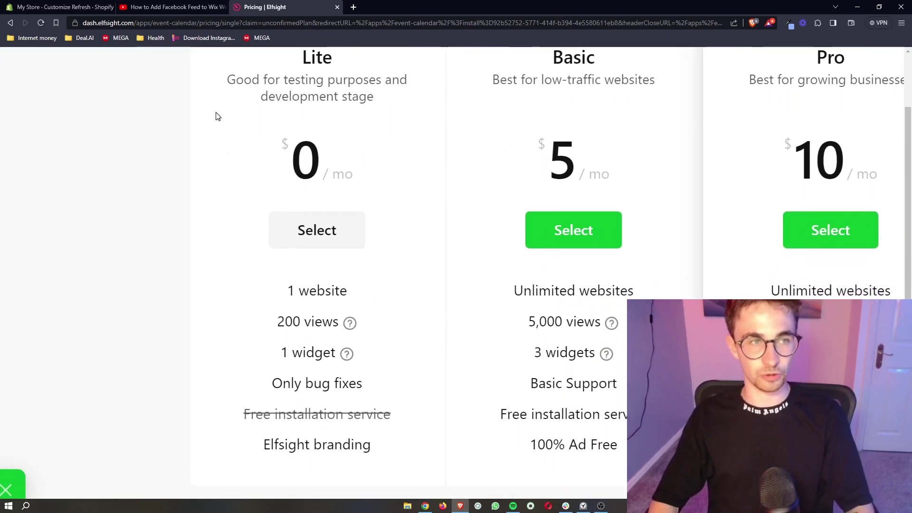
key(ctrl+0)
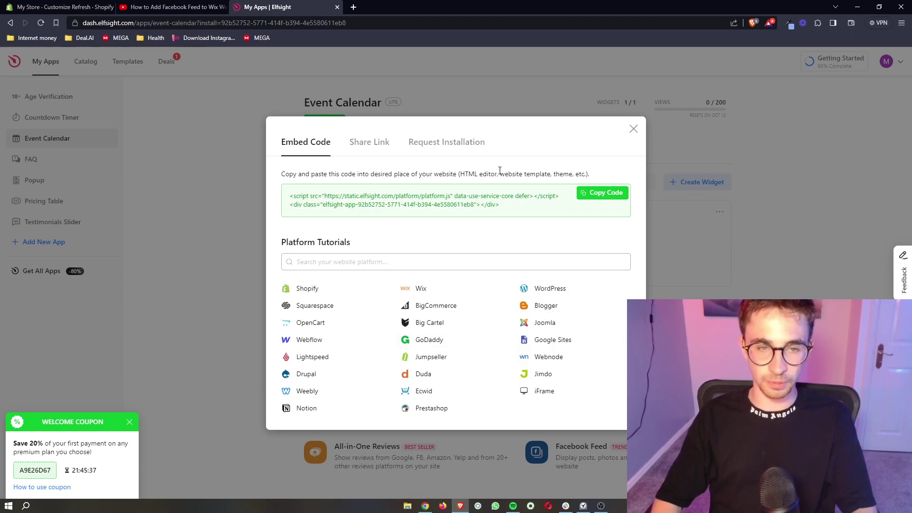
Step: Copy the Event Calendar embed code and return to the Shopify theme customizer
drag(512, 215, 326, 197)
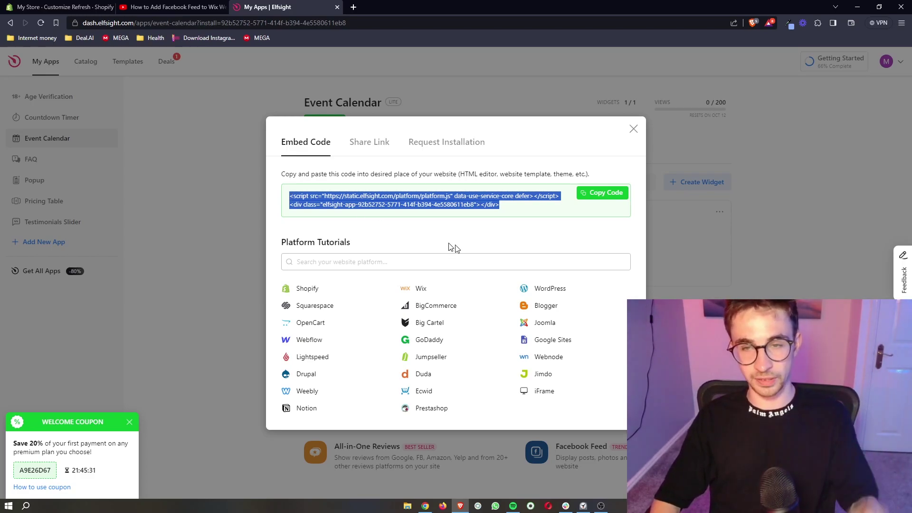
click(545, 234)
click(598, 193)
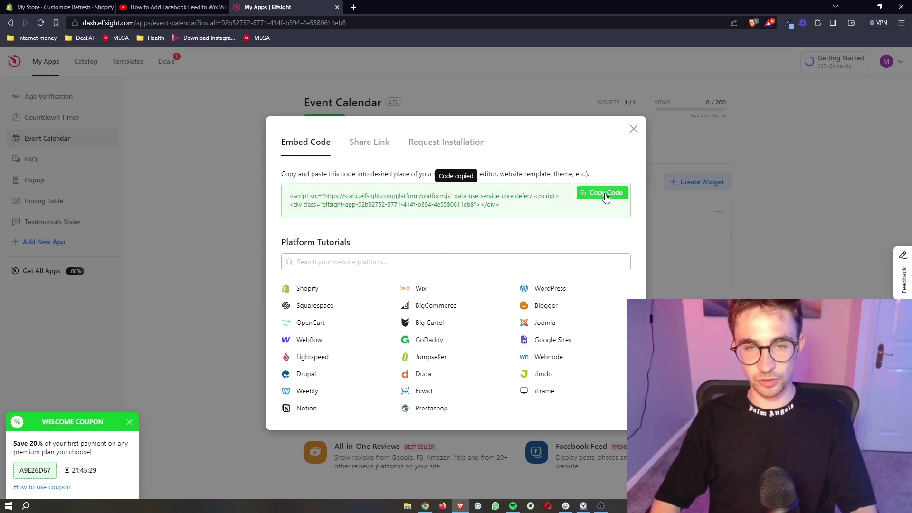
click(78, 7)
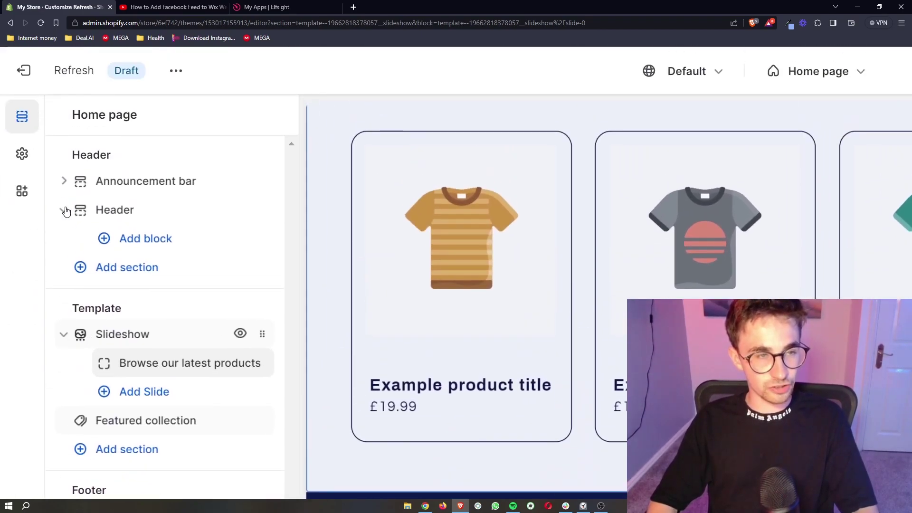
Step: Reset the editor zoom and open the Add section list below Featured collection, scrolling to Custom Liquid
key(ctrl+0)
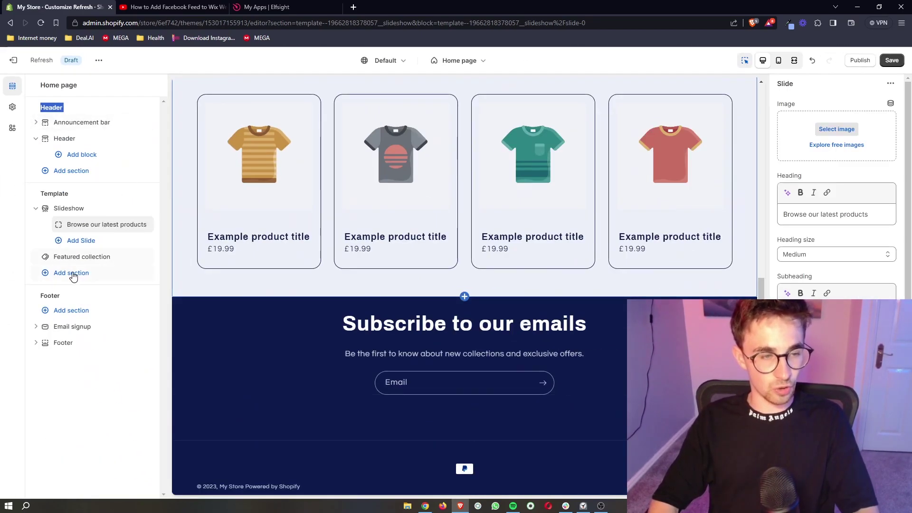
key(ctrl+plus)
key(ctrl+plus)
key(ctrl+0)
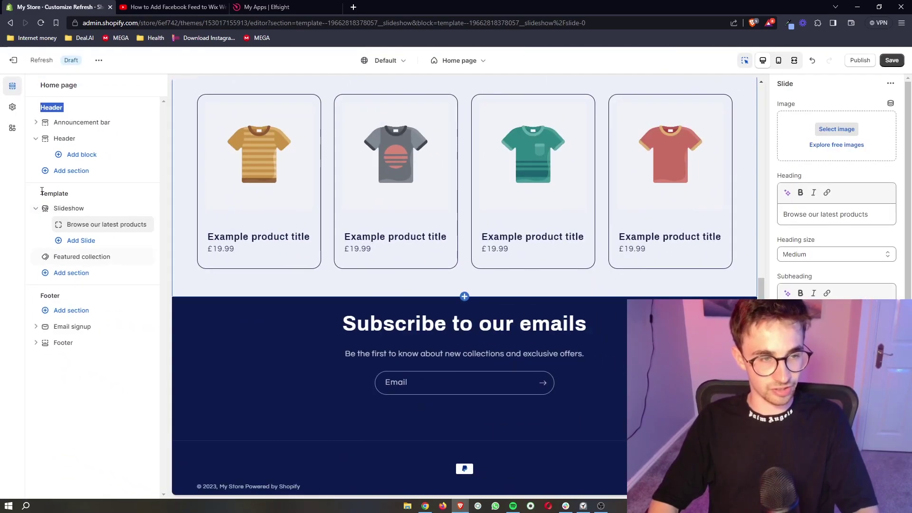
click(69, 273)
scroll(254, 314, up, 3)
scroll(231, 327, down, 1)
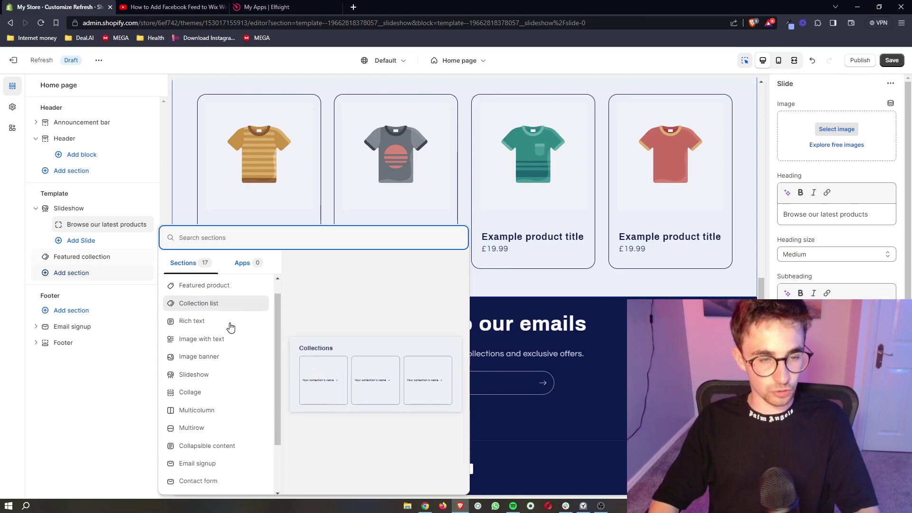
scroll(231, 327, down, 4)
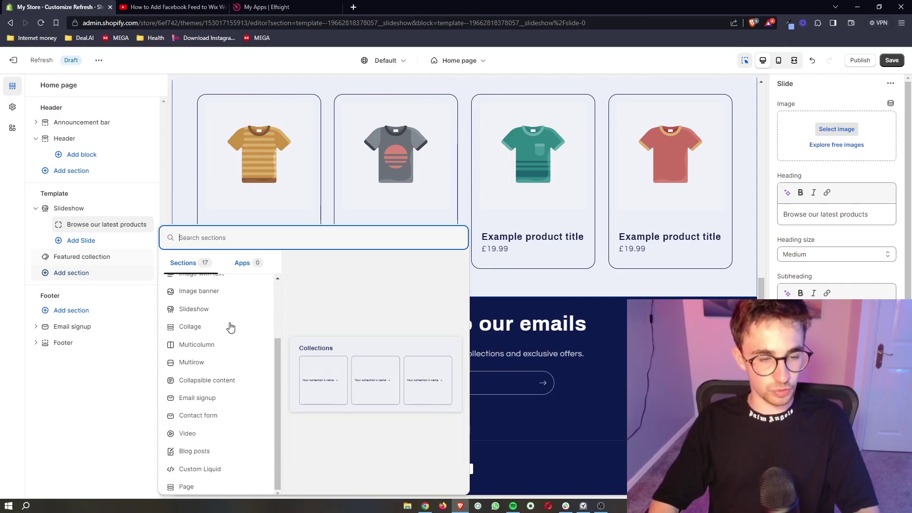
Step: Add a Custom Liquid section, paste the Elfsight embed code, and check the Upcoming Events preview
click(200, 469)
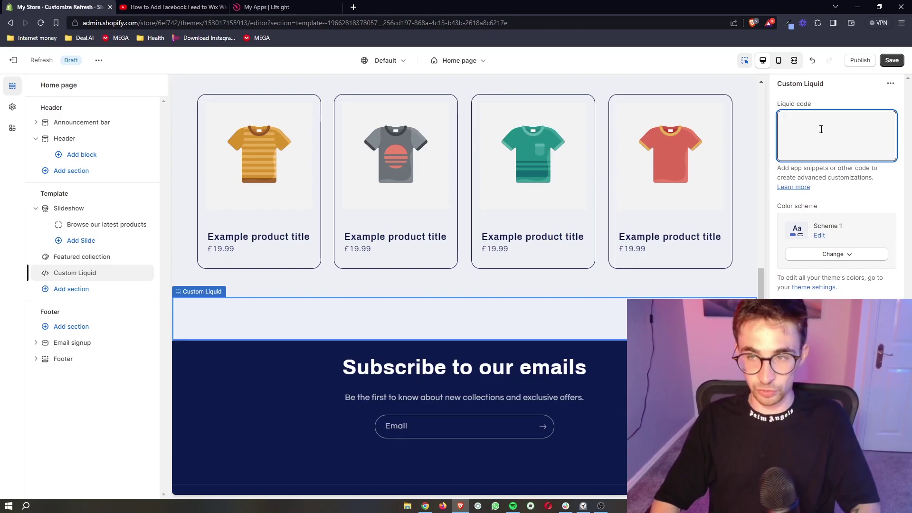
key(ctrl+v)
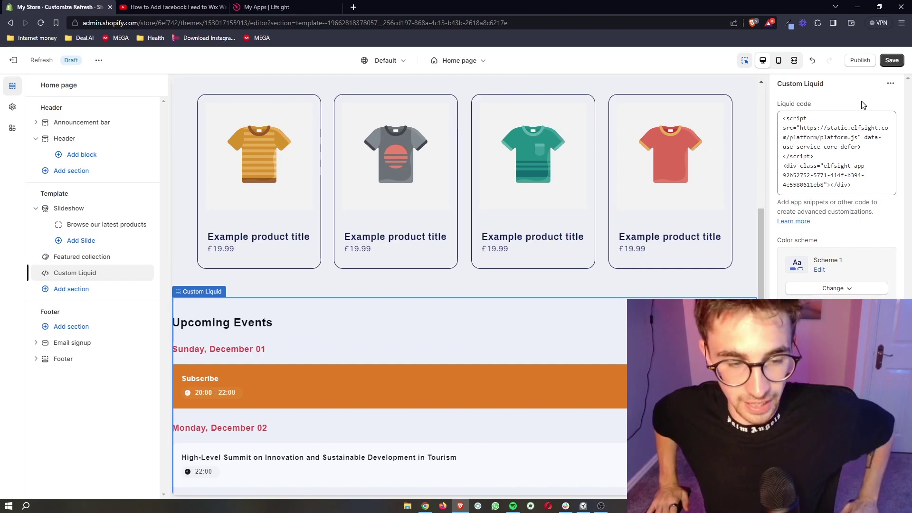
scroll(737, 203, down, 9)
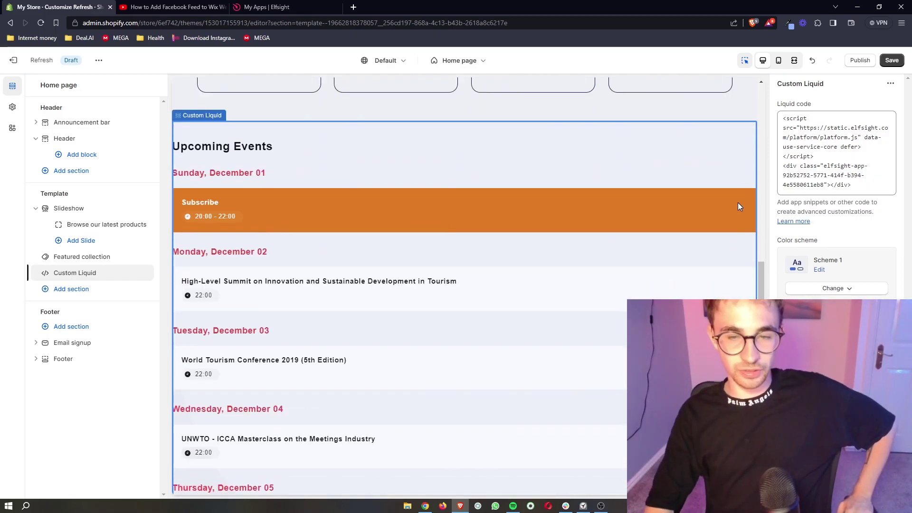
scroll(602, 261, up, 3)
scroll(603, 261, up, 3)
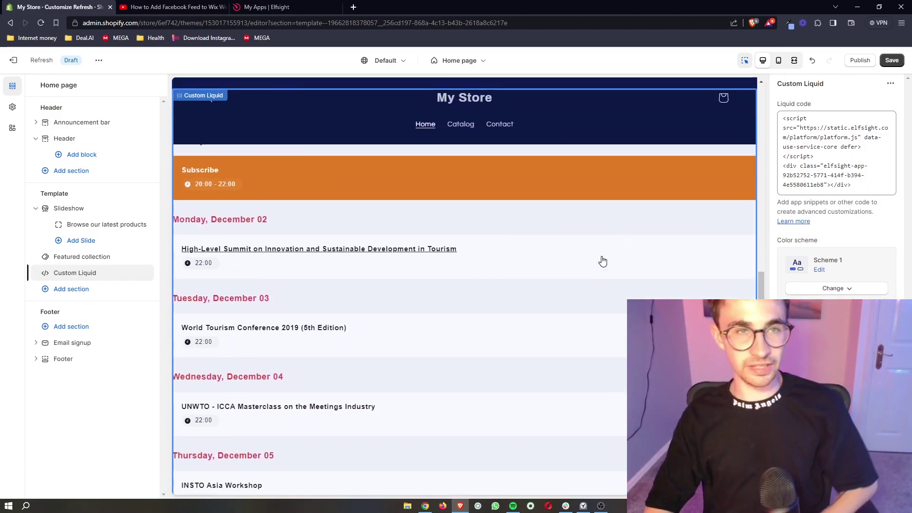
scroll(603, 262, up, 2)
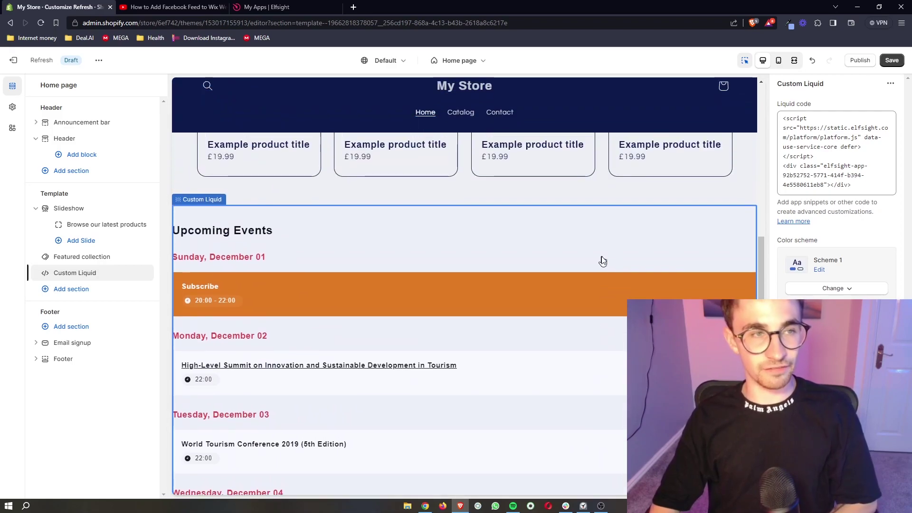